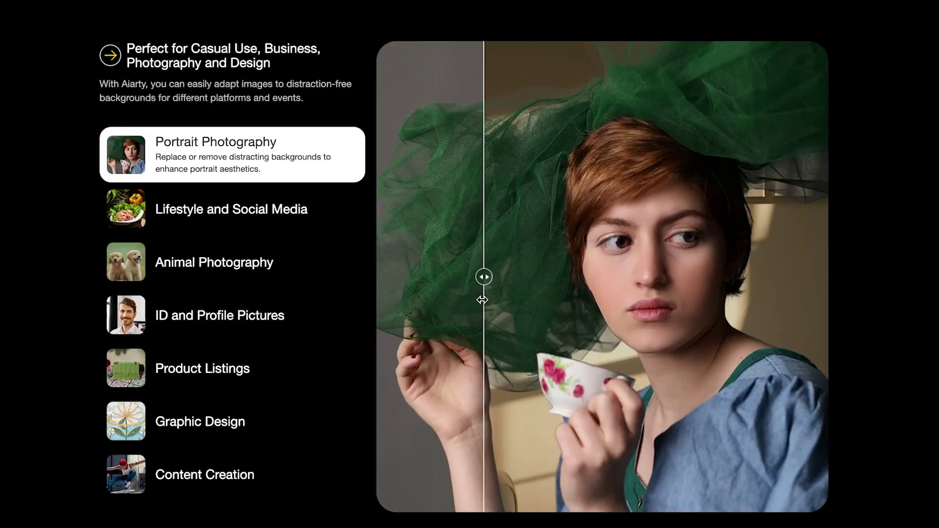
Step: View the Animal Photography and Graphic Design examples and compare the graphic's original with its background-free version
click(215, 268)
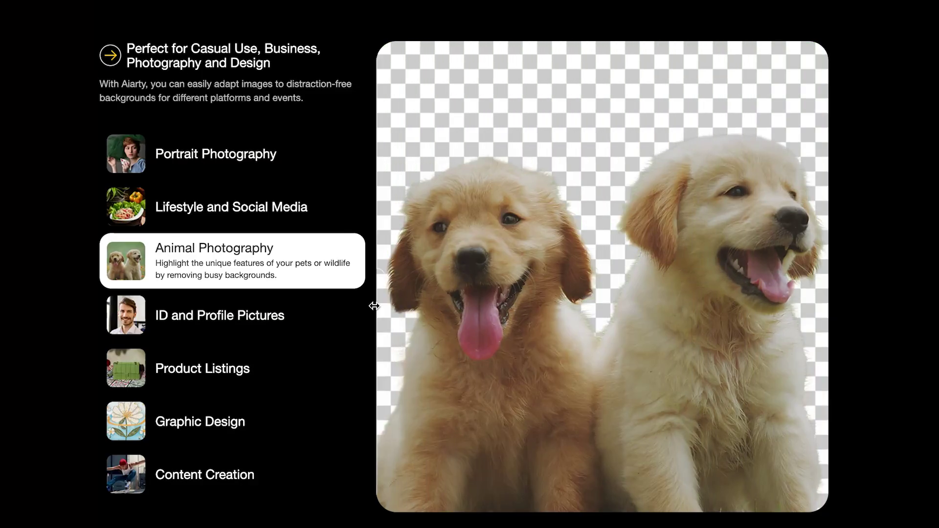
click(213, 421)
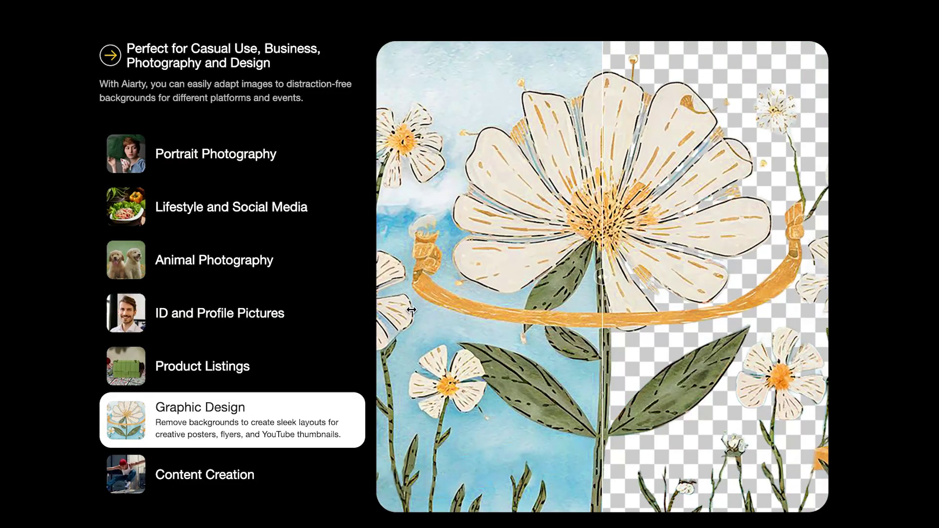
drag(601, 280, 374, 306)
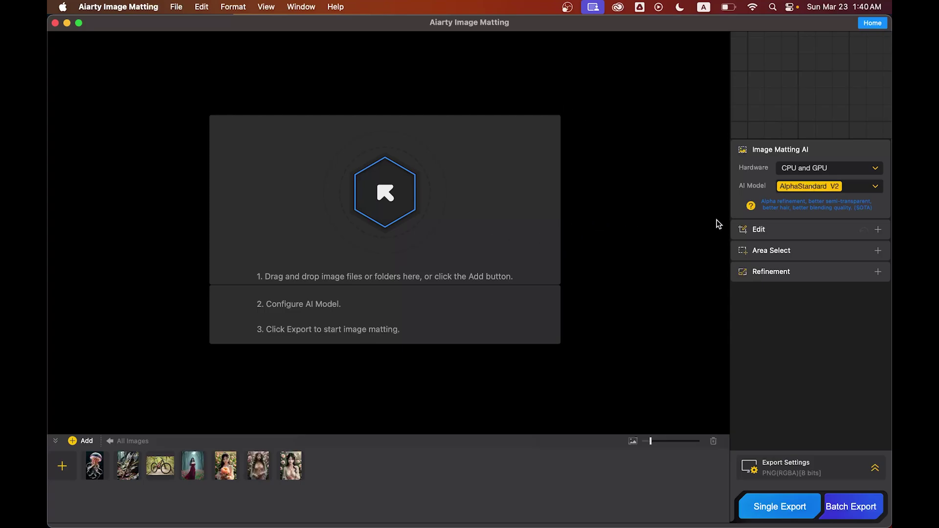
Step: Review the available hardware and AI model options, then read and close the AI Model Info descriptions
click(783, 171)
click(787, 171)
click(835, 189)
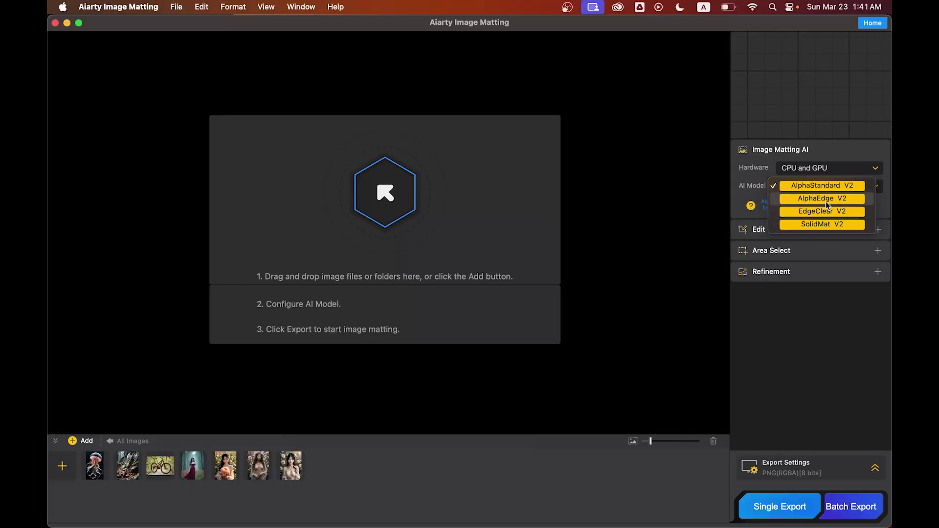
click(761, 207)
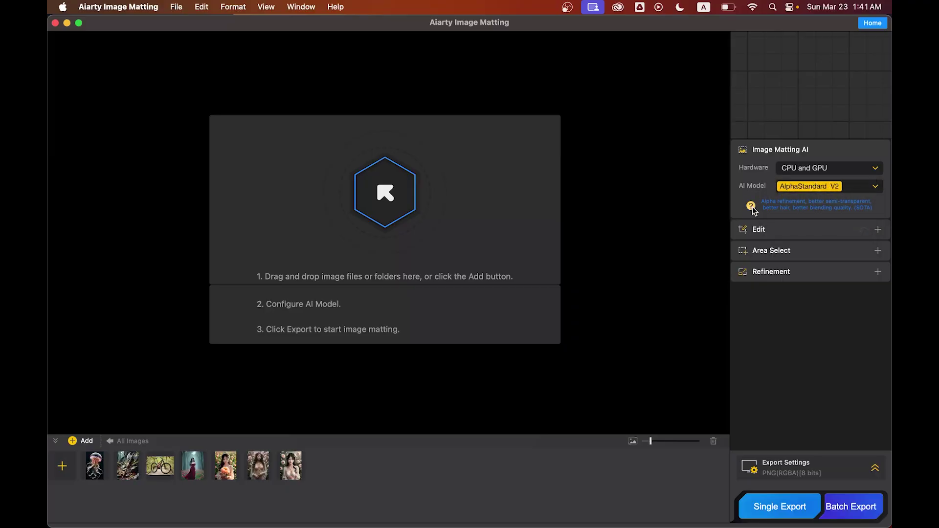
click(751, 207)
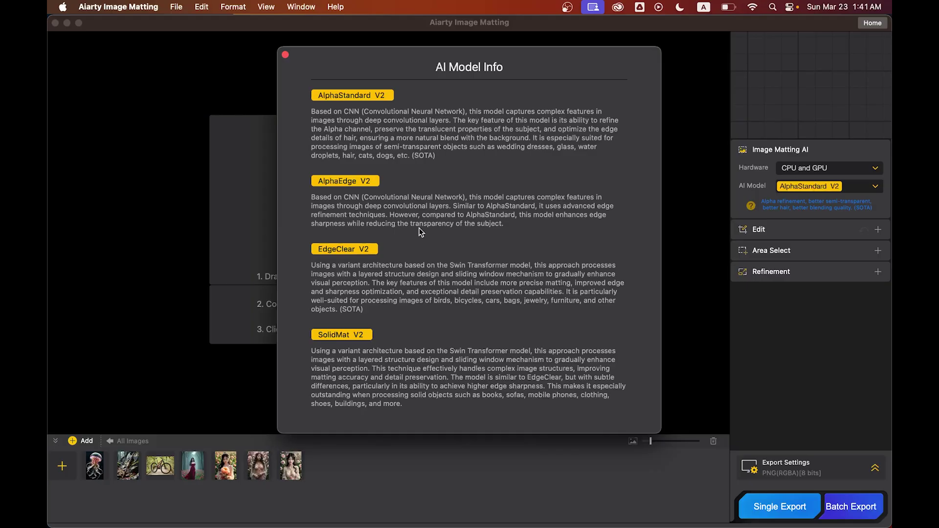
click(286, 55)
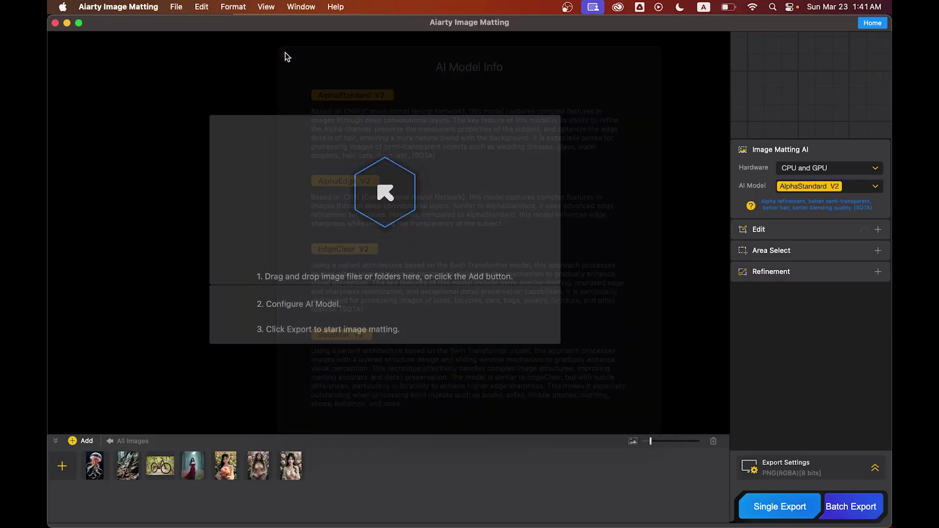
Step: Look through the options under Edit, Area Select and Refinement, collapsing each section again
click(873, 231)
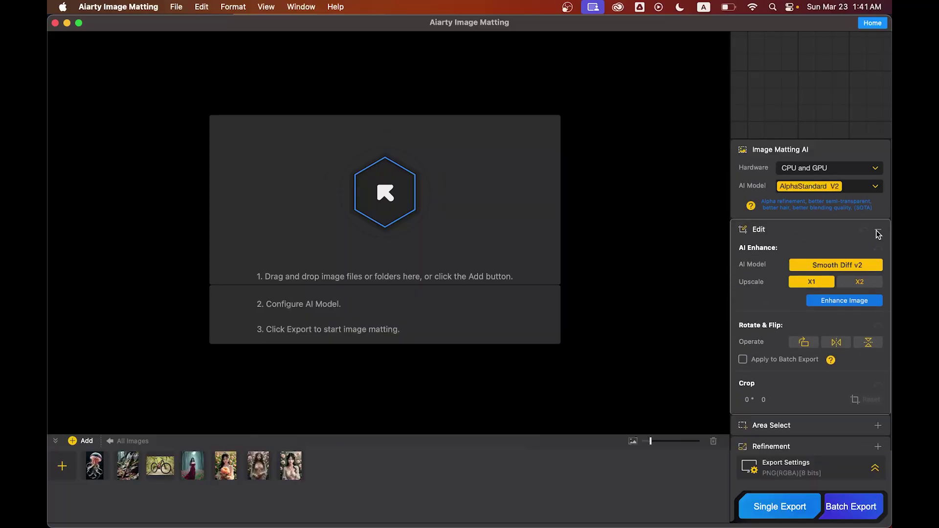
click(877, 231)
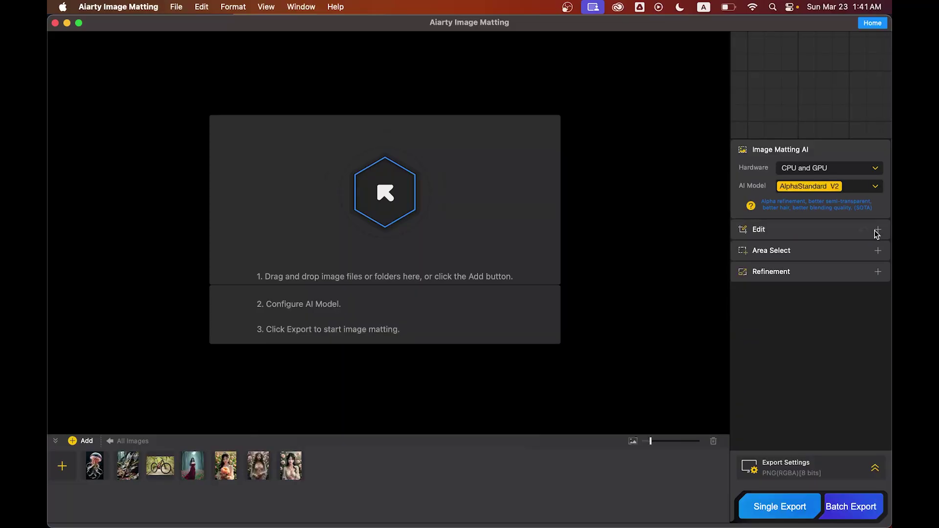
click(776, 251)
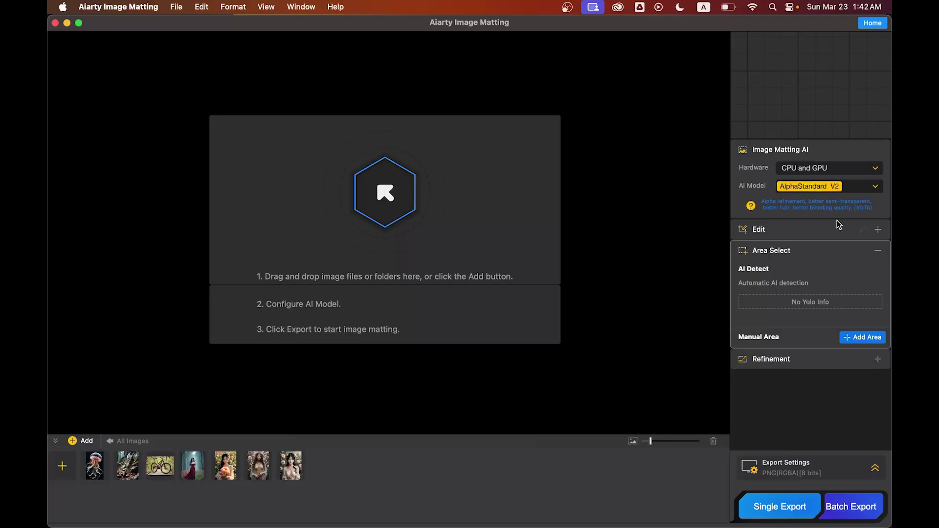
click(791, 257)
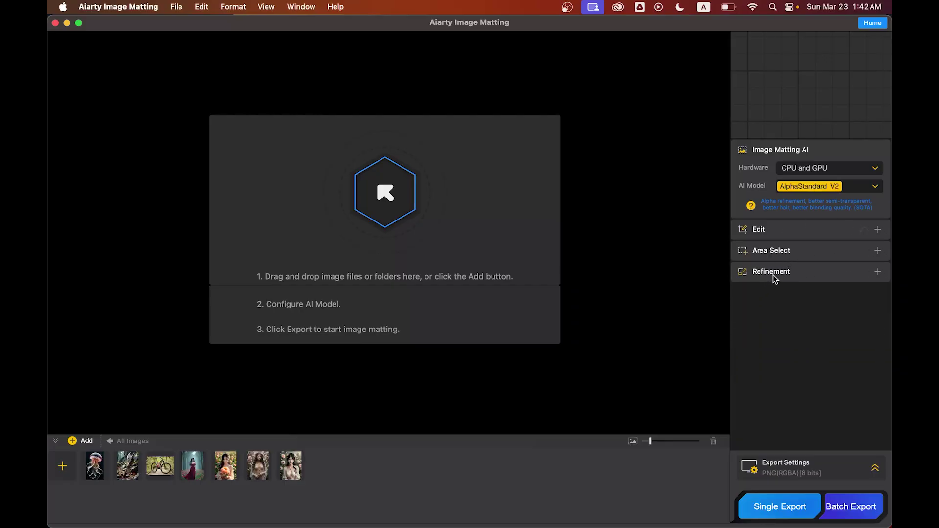
click(773, 275)
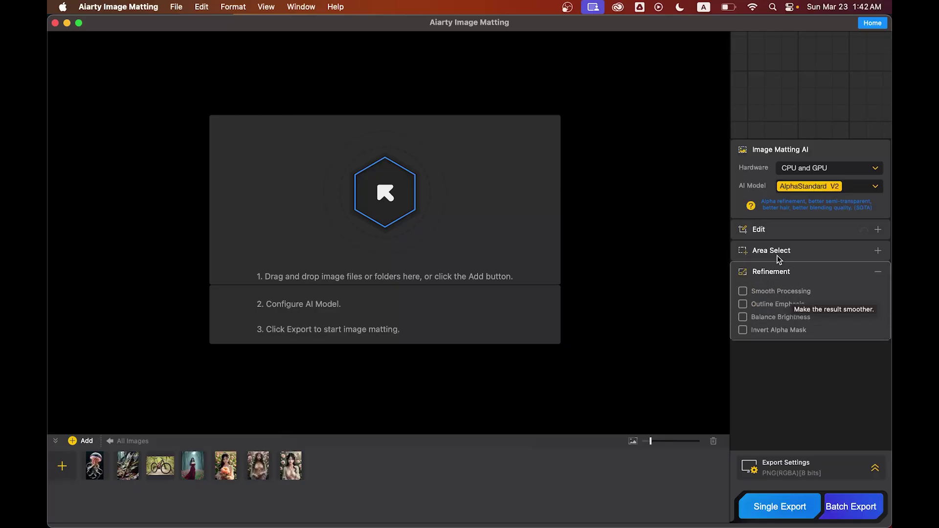
click(769, 272)
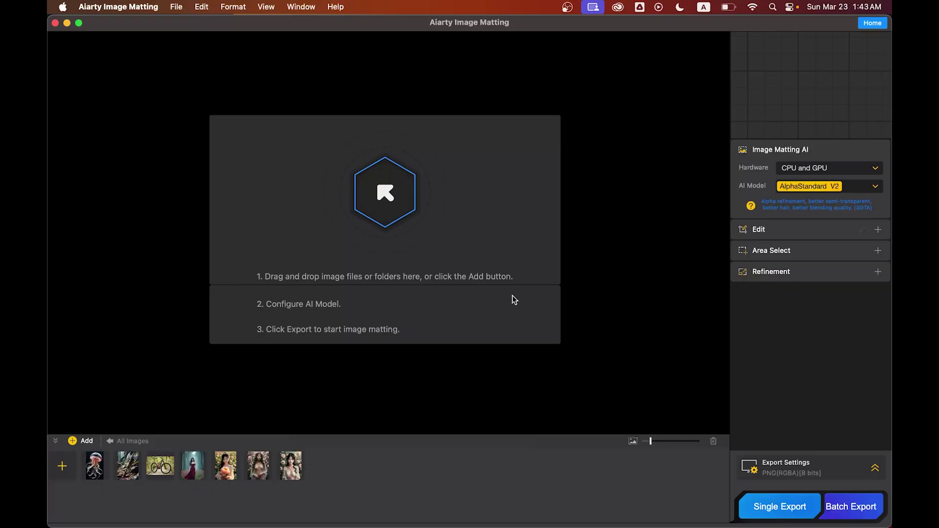
Step: Import the images 1.jpg, 2.jpg and 3.jpg from the Photo folder
click(389, 205)
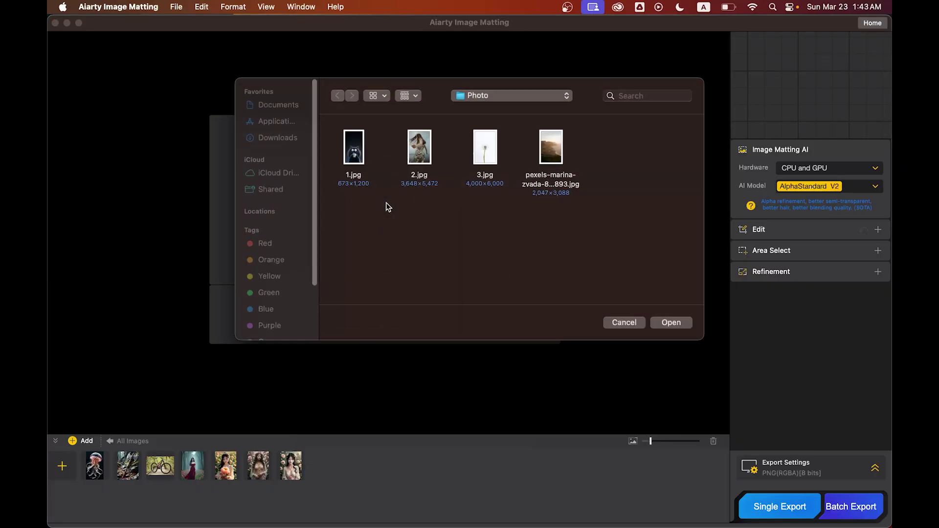
drag(337, 206, 492, 150)
click(672, 322)
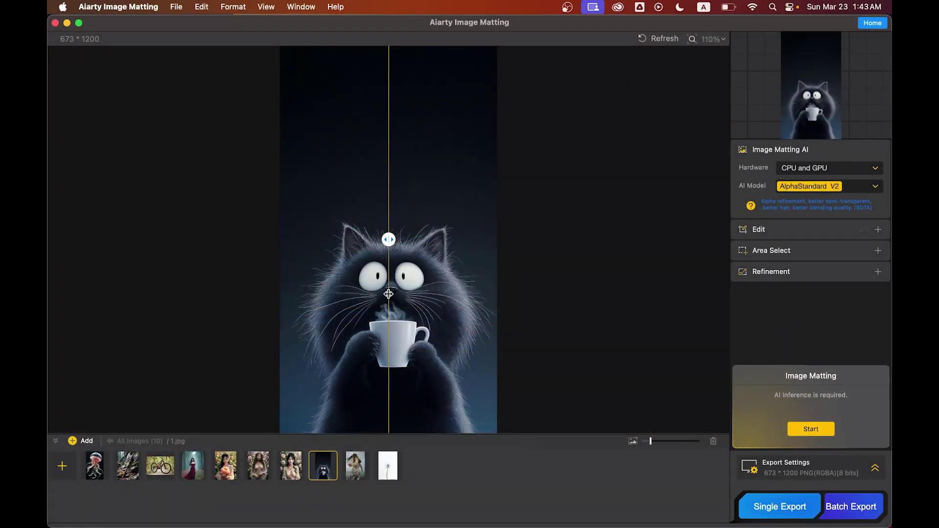
Step: Preview several images in the collection, including the jellyfish, the bicycle and the woman in the red dress
click(355, 465)
click(94, 466)
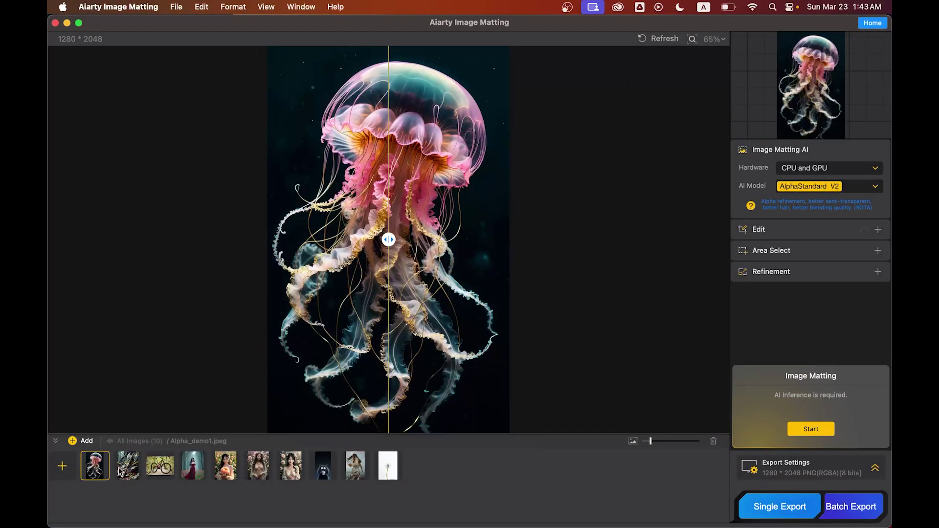
click(127, 471)
click(160, 466)
click(192, 466)
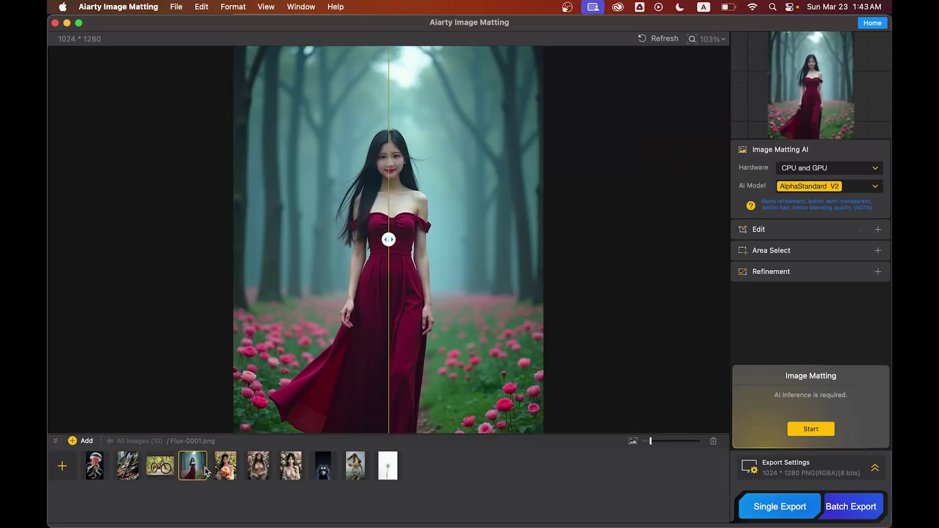
Step: Run image matting on 2.jpg using the AlphaStandard V2 model with Smooth Processing enabled
click(359, 472)
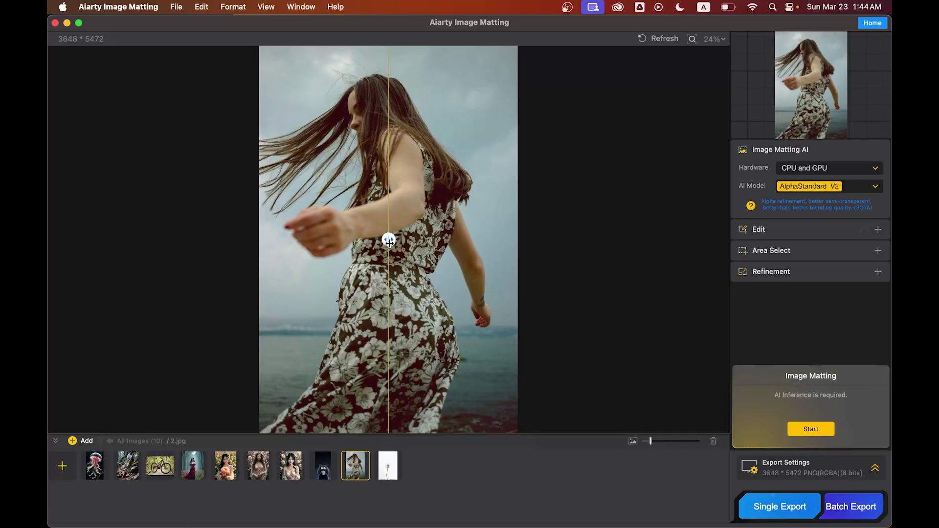
drag(390, 241, 267, 250)
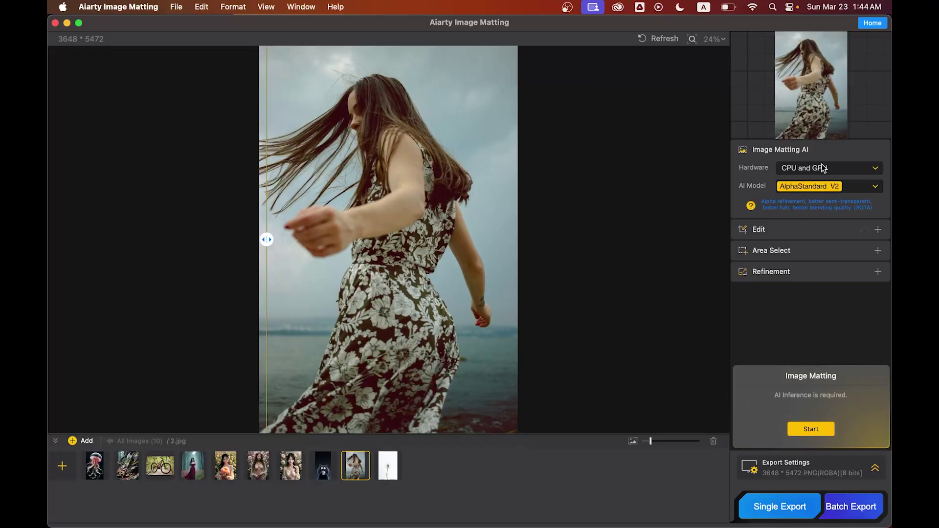
click(811, 186)
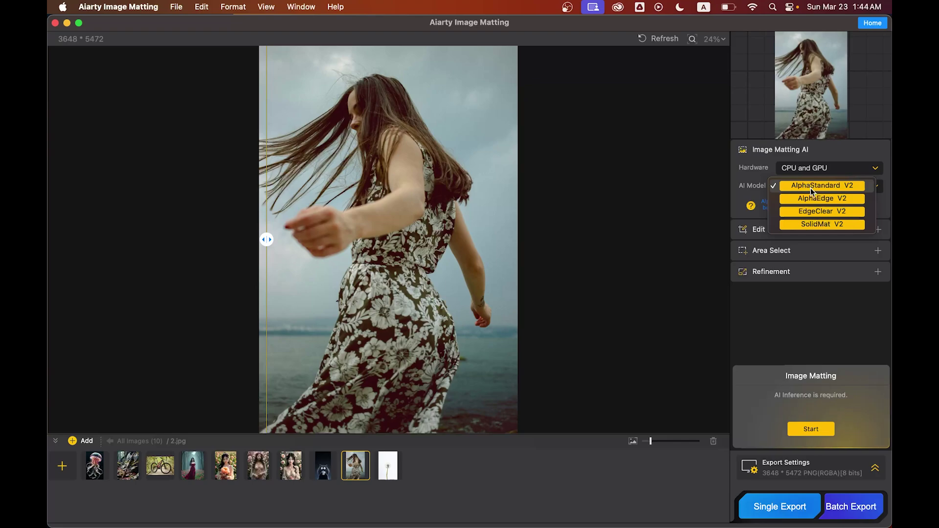
click(800, 187)
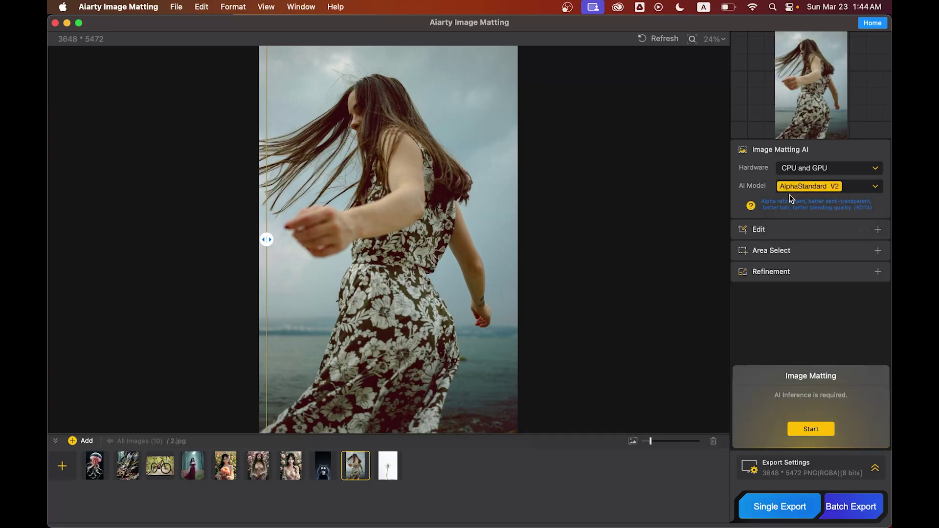
click(802, 274)
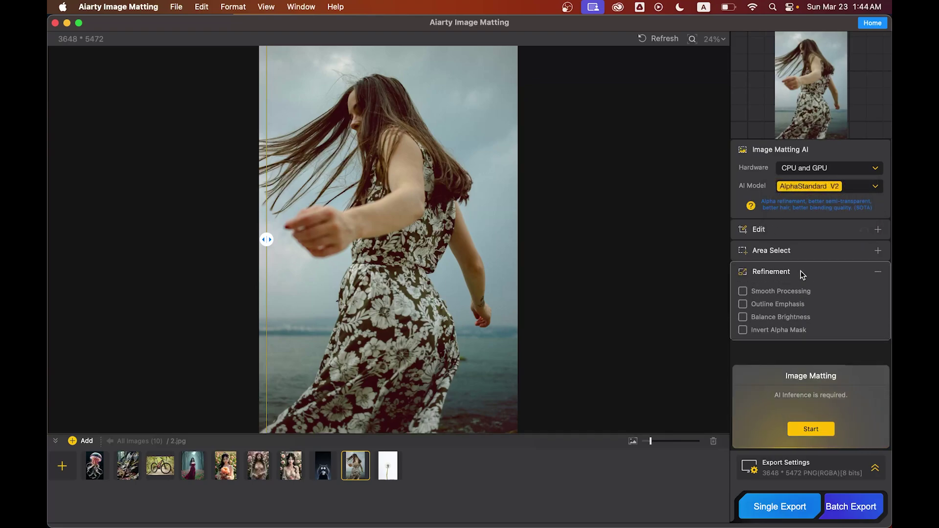
click(752, 293)
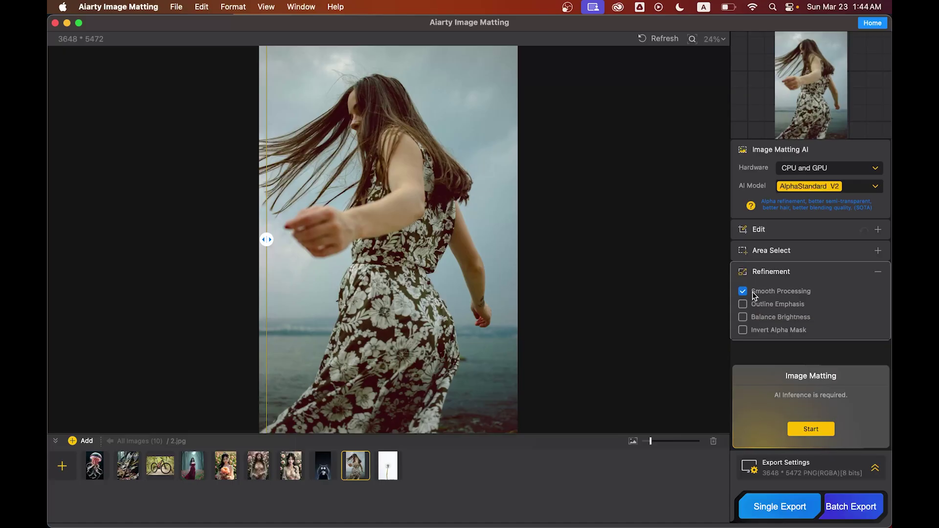
click(811, 429)
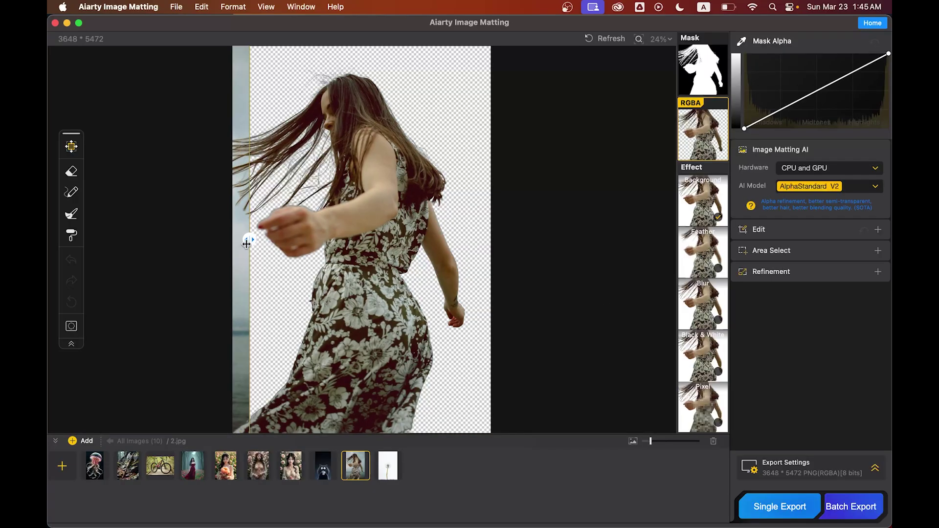
Step: Inspect the hair and arm edges of the cutout up close, comparing them with the original photo
drag(246, 246, 248, 274)
scroll(281, 148, up, 2)
scroll(281, 148, up, 3)
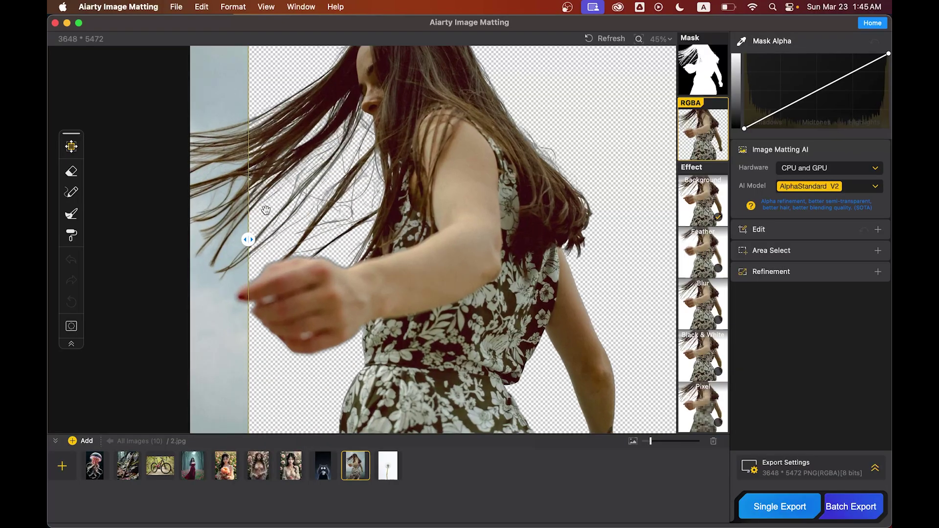
drag(248, 239, 434, 254)
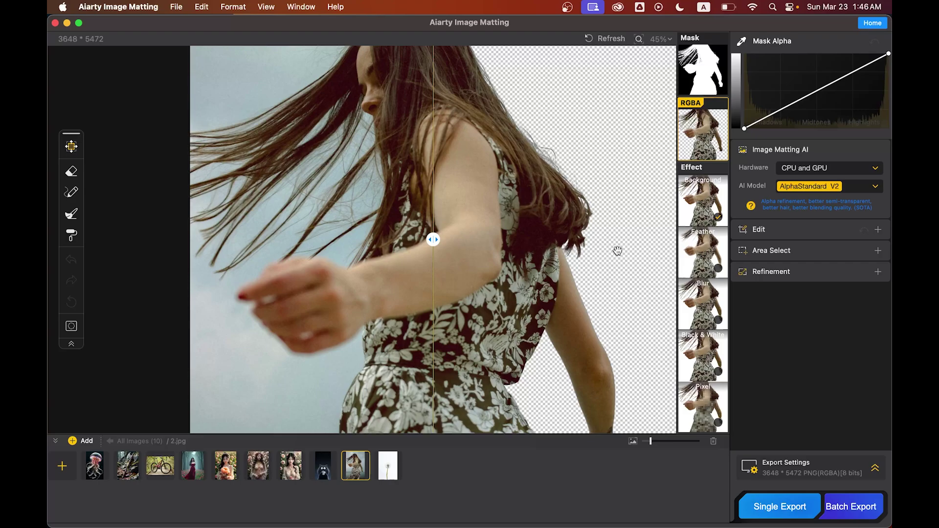
Step: Switch the cutout to the Background effect and shift the before/after divider to reveal most of the result
click(691, 204)
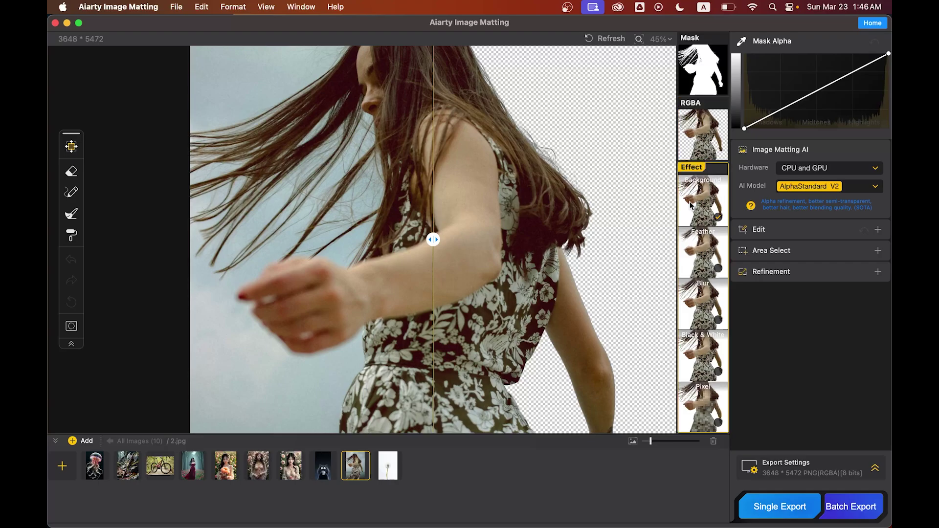
click(708, 214)
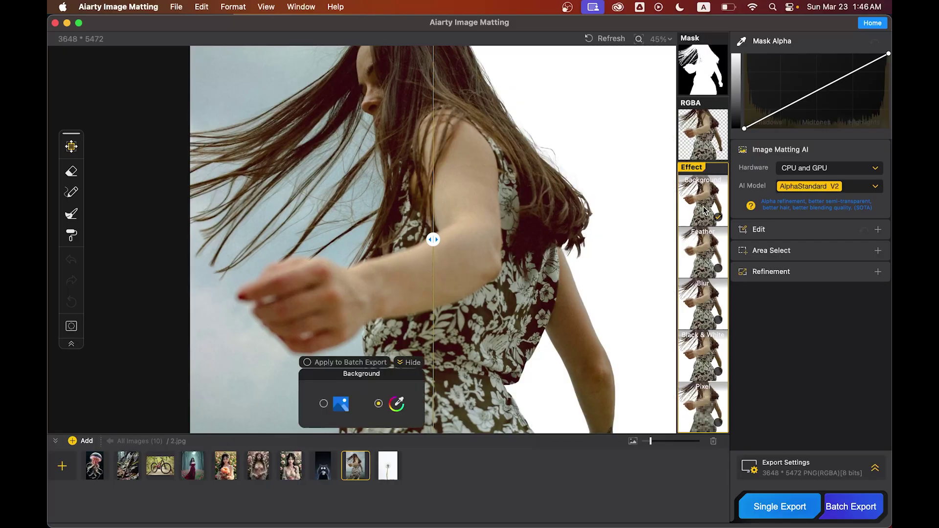
drag(433, 239, 217, 239)
Step: Fill the background with solid orange (RGB 255, 113, 0) and compare the whole image with the original
click(396, 403)
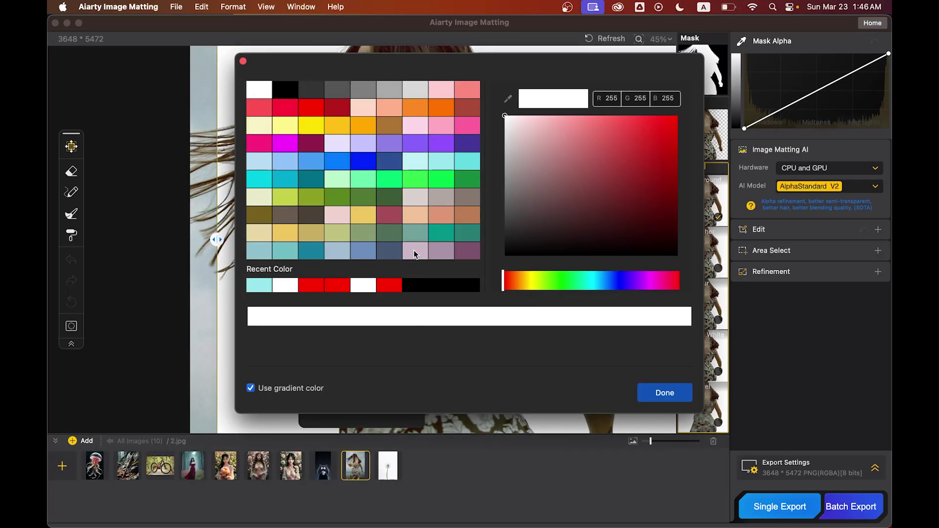
click(443, 109)
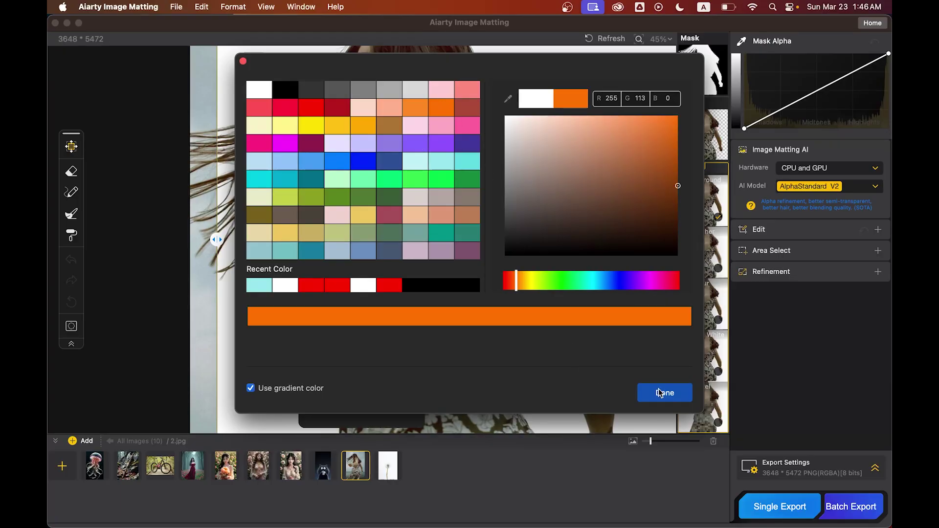
click(660, 393)
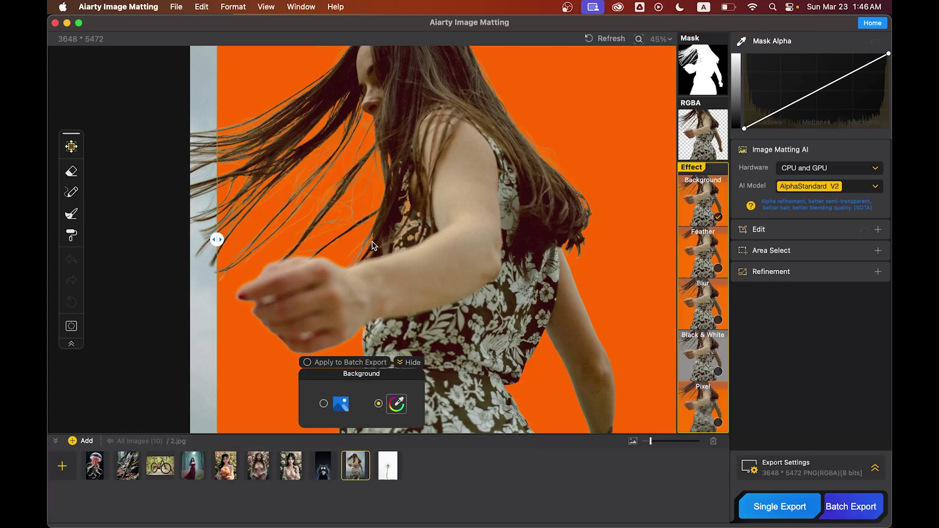
scroll(335, 237, down, 3)
drag(258, 238, 302, 240)
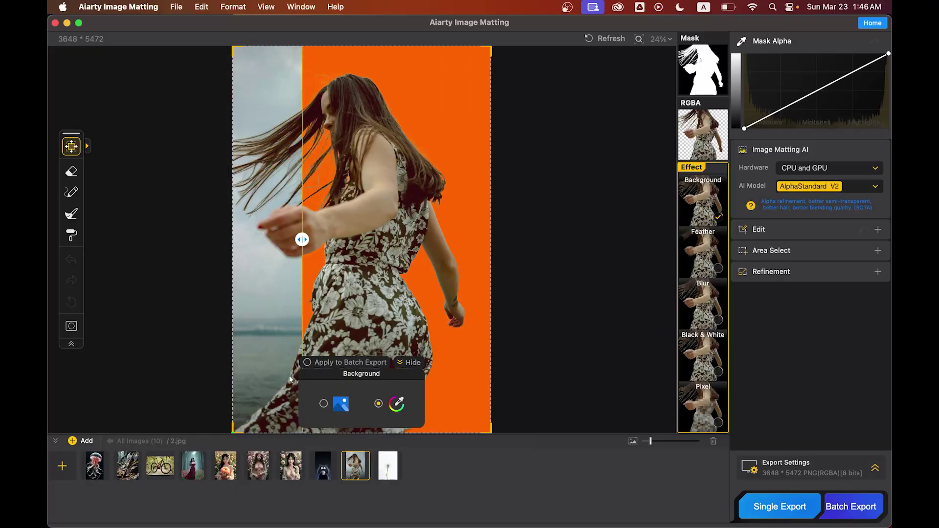
Step: Replace the background with the 2,047×3,088 Pexels landscape photo and reveal the full composite
click(342, 405)
click(275, 374)
double_click(545, 149)
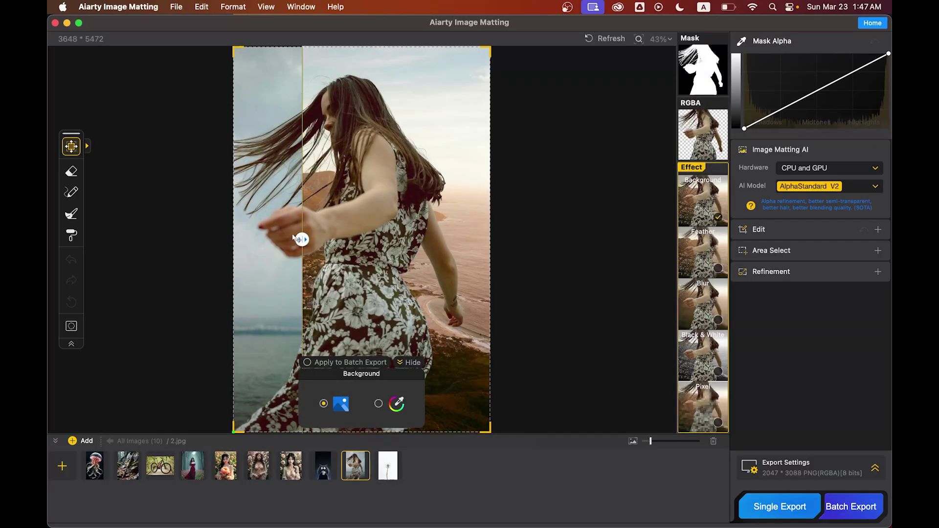
drag(296, 237, 199, 261)
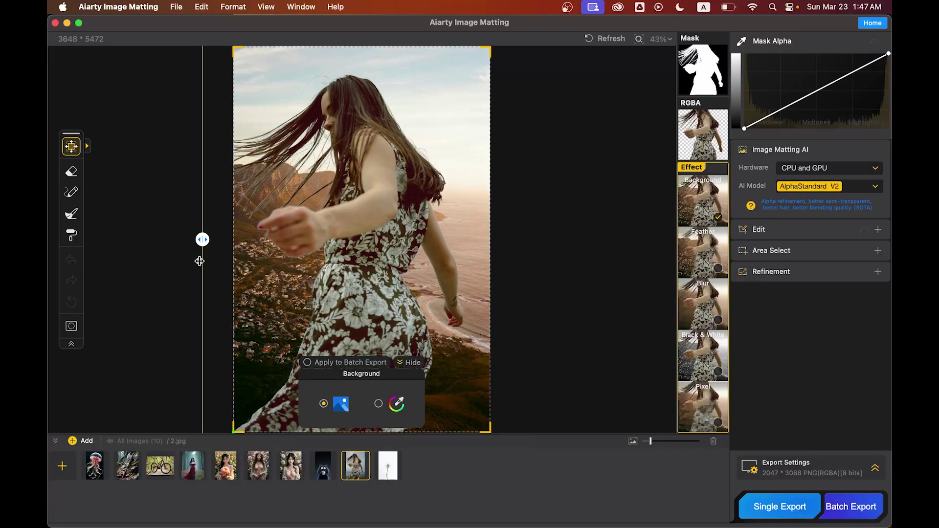
Step: Enlarge the landscape background beyond the frame and shift it behind the woman, leaving the foreground in place, and reveal the full composite
click(71, 146)
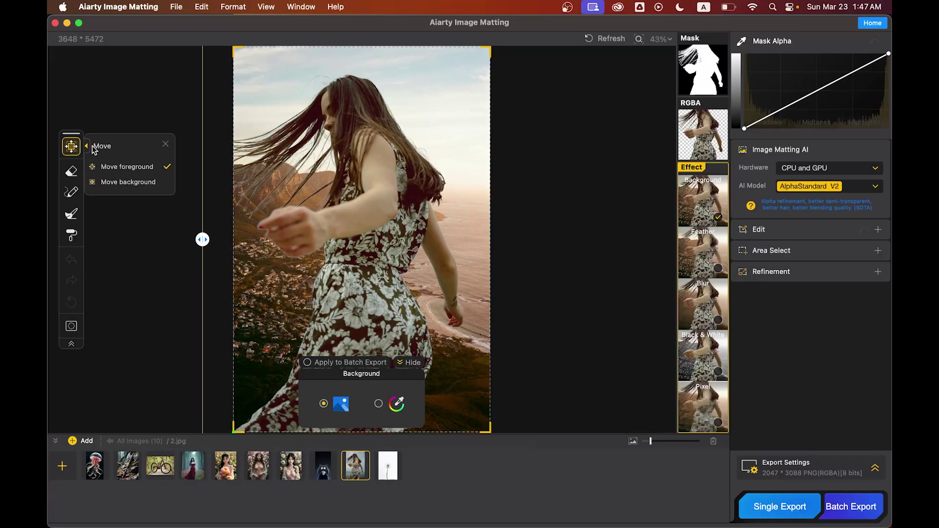
click(133, 182)
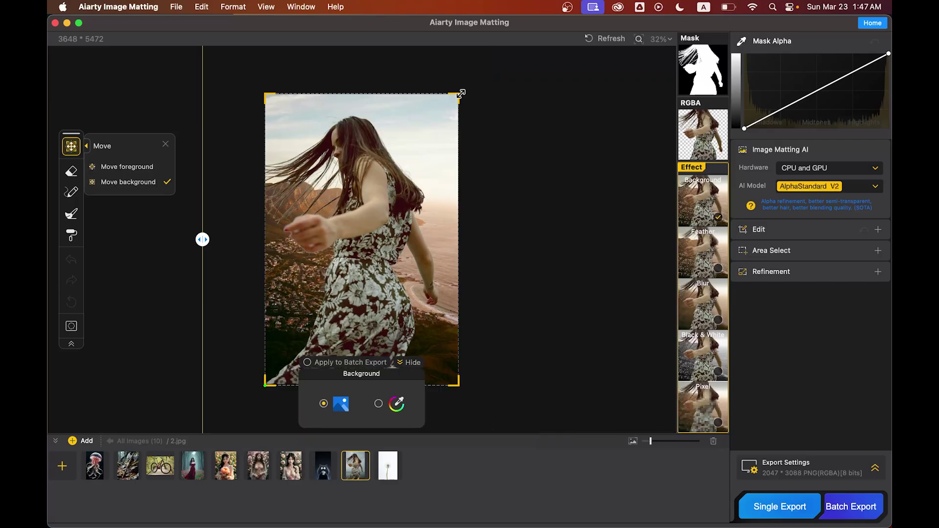
drag(460, 94, 506, 61)
drag(294, 234, 269, 319)
drag(488, 88, 518, 53)
drag(362, 198, 346, 220)
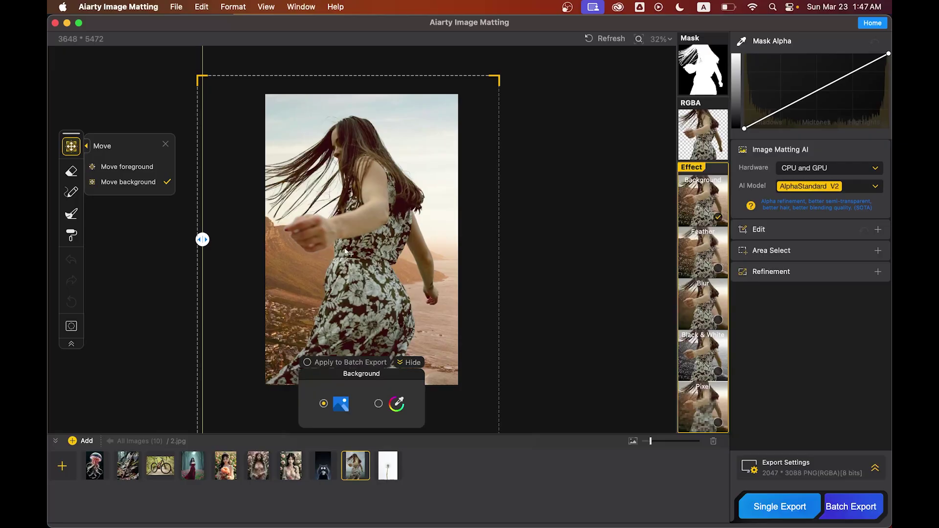
click(578, 146)
drag(202, 239, 262, 240)
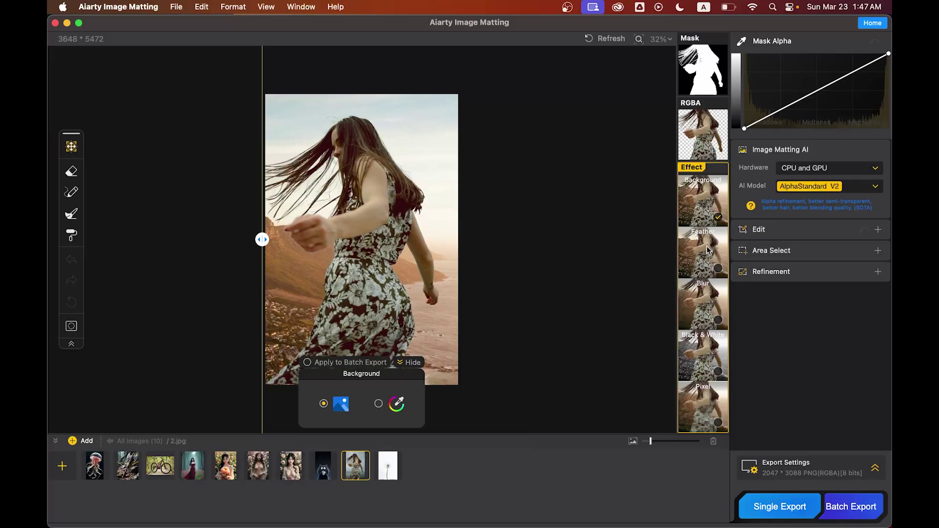
Step: Add the Blur effect to the background, choosing a soft style at intensity 34 after trying others, and compare with the original
click(705, 318)
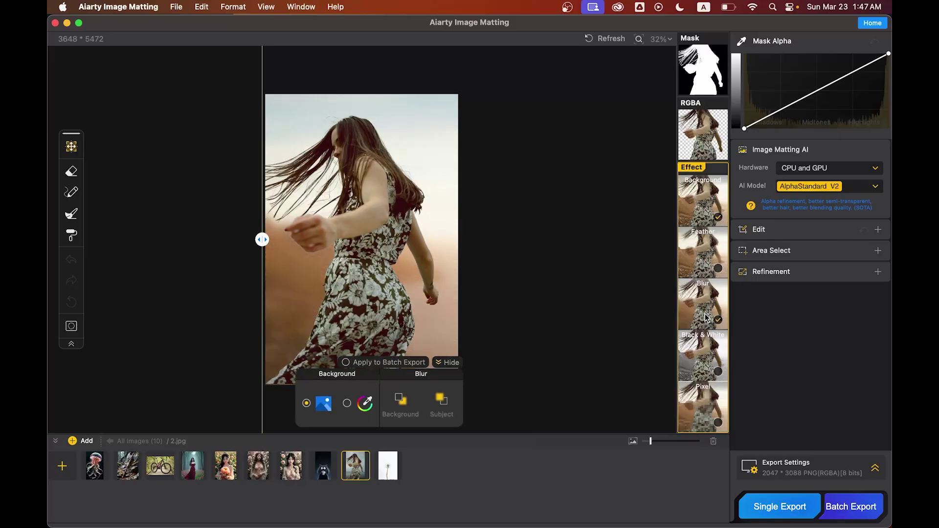
click(386, 407)
drag(384, 371, 383, 372)
click(421, 260)
click(380, 309)
click(348, 307)
click(344, 338)
click(374, 341)
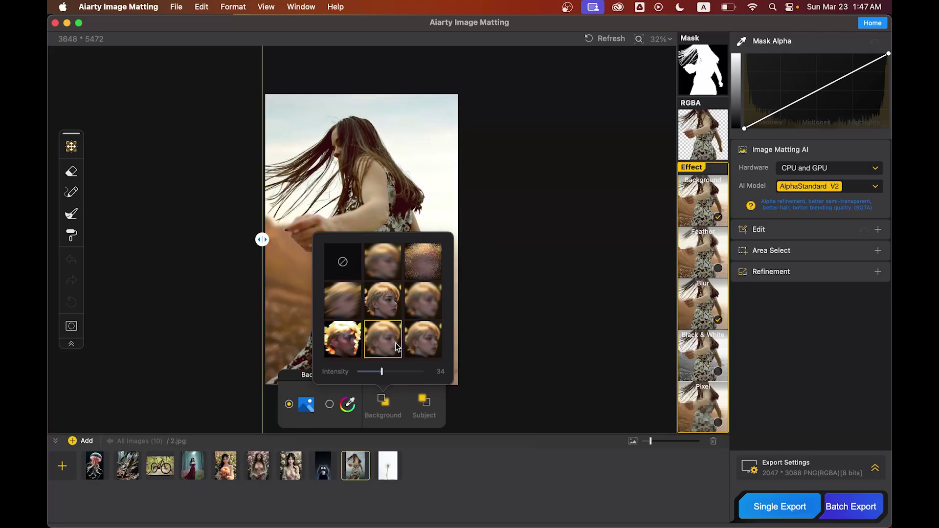
click(495, 272)
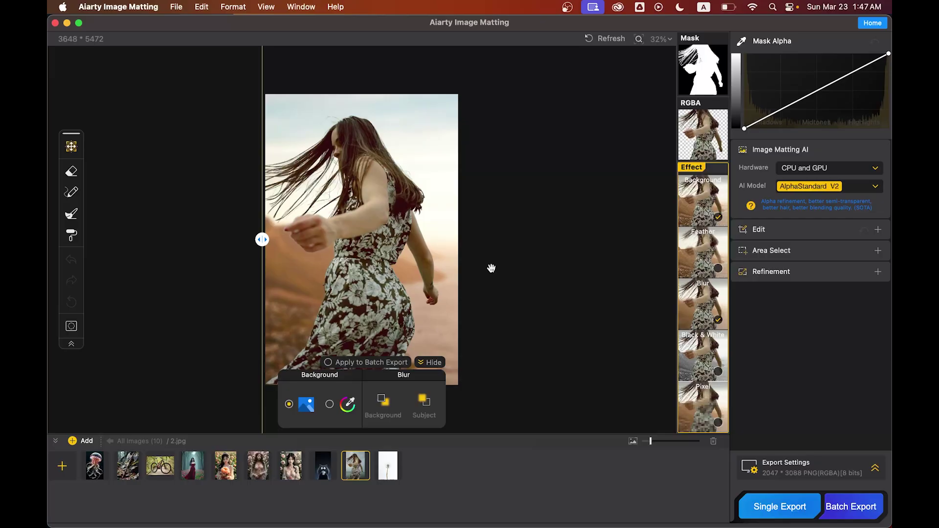
drag(261, 240, 341, 260)
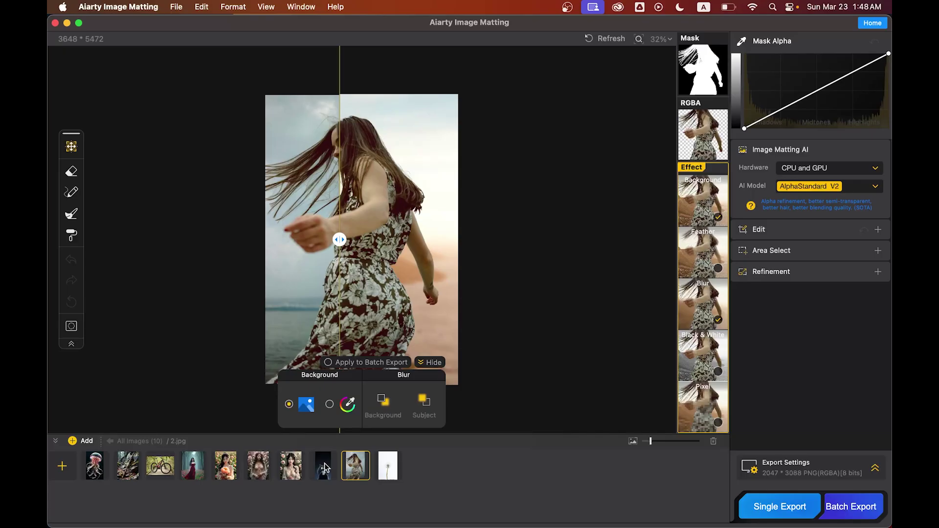
Step: Run AI matting with AlphaStandard V2 on the cat image 1.jpg and compare its transparent RGBA cutout with the original
key(Left)
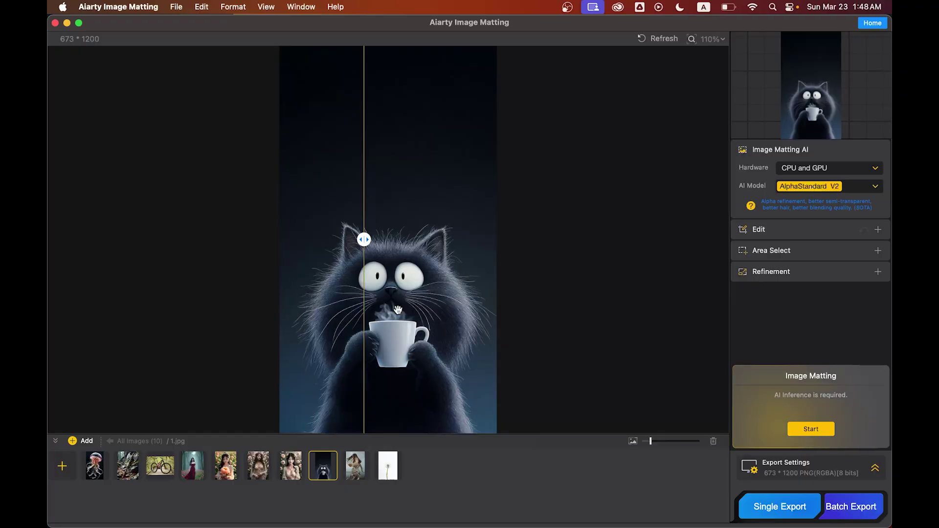
mouse_move(364, 240)
mouse_down()
mouse_move(390, 240)
mouse_move(376, 241)
mouse_up()
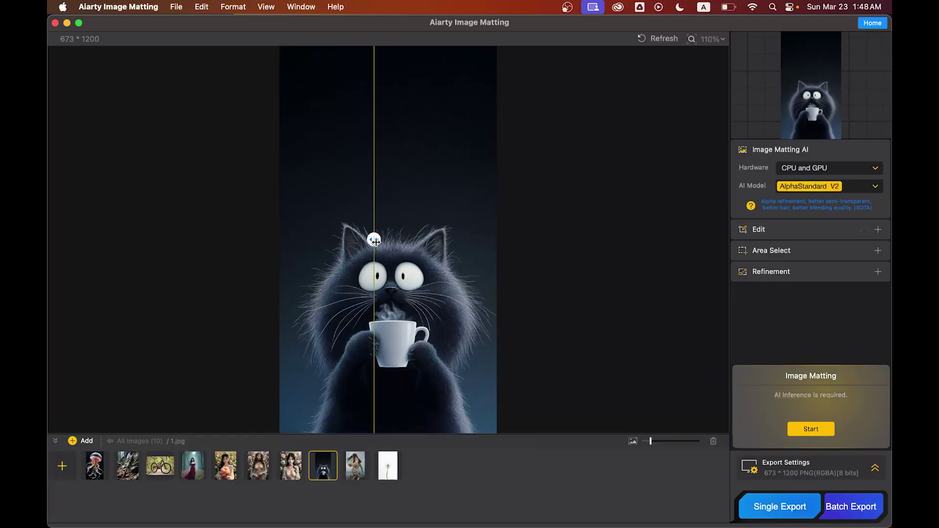
click(805, 430)
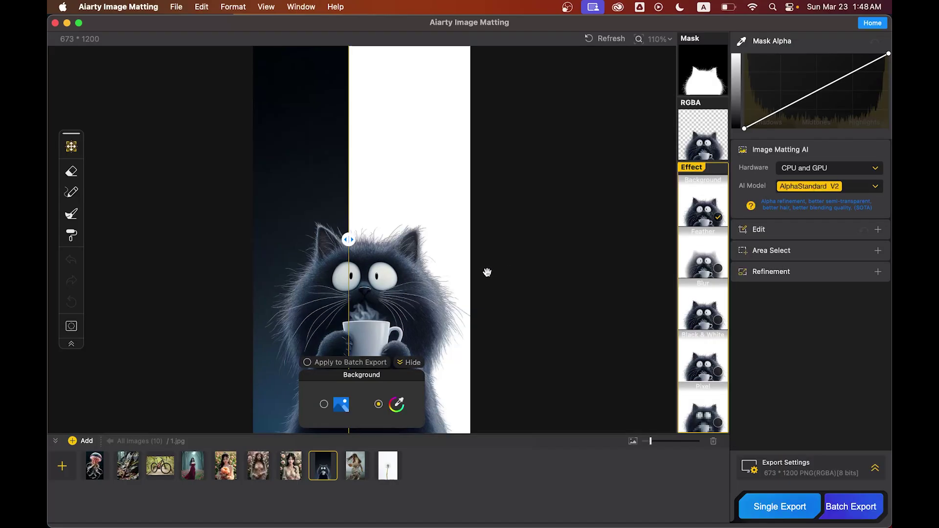
click(685, 143)
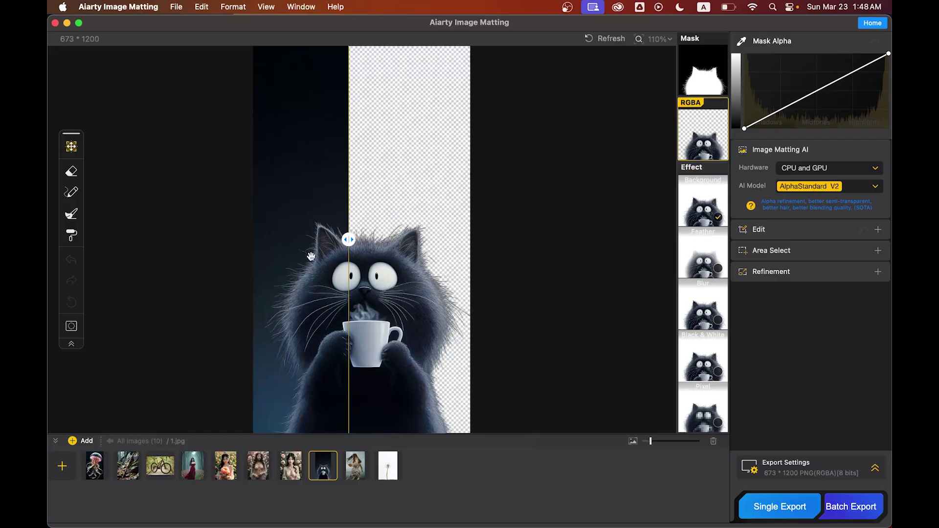
drag(347, 241, 361, 258)
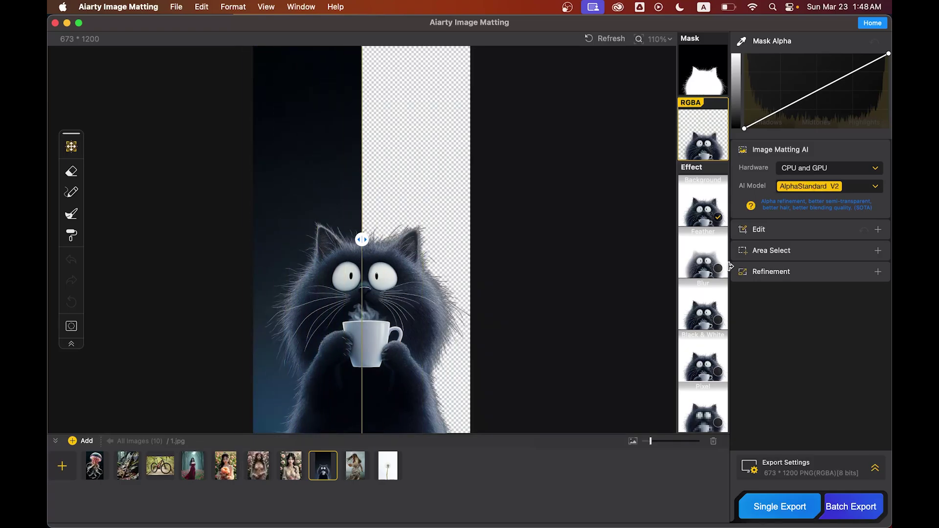
Step: Fill the cat's background with solid yellow (RGB 255, 222, 0) and compare the whole image with the original
click(702, 197)
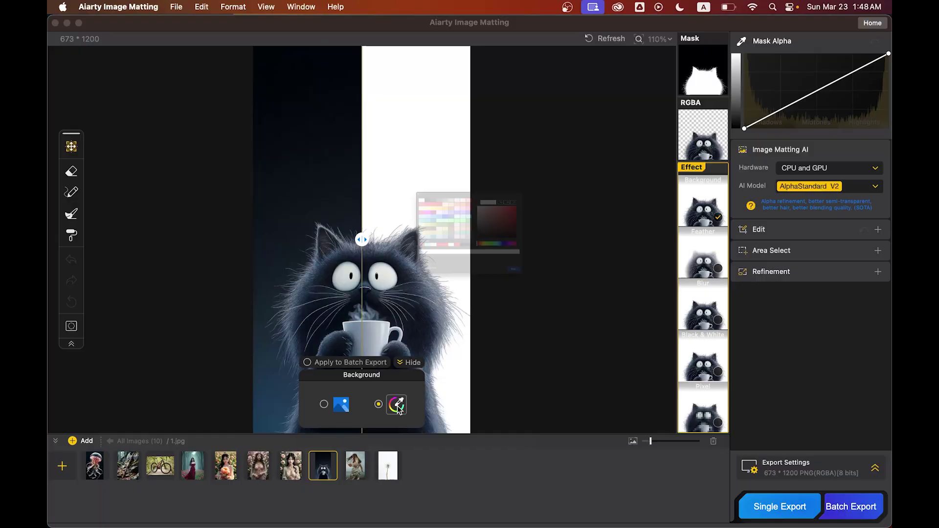
click(396, 404)
click(303, 132)
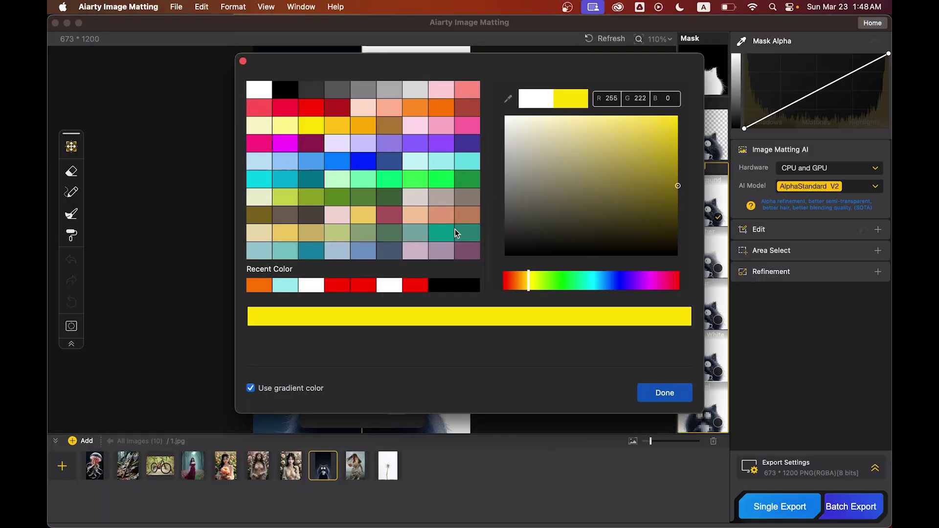
click(665, 393)
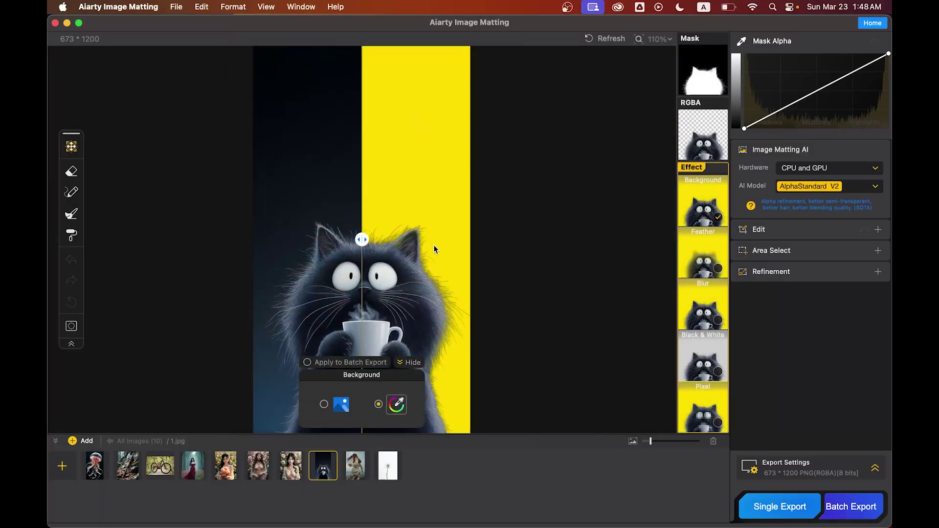
drag(368, 247, 253, 243)
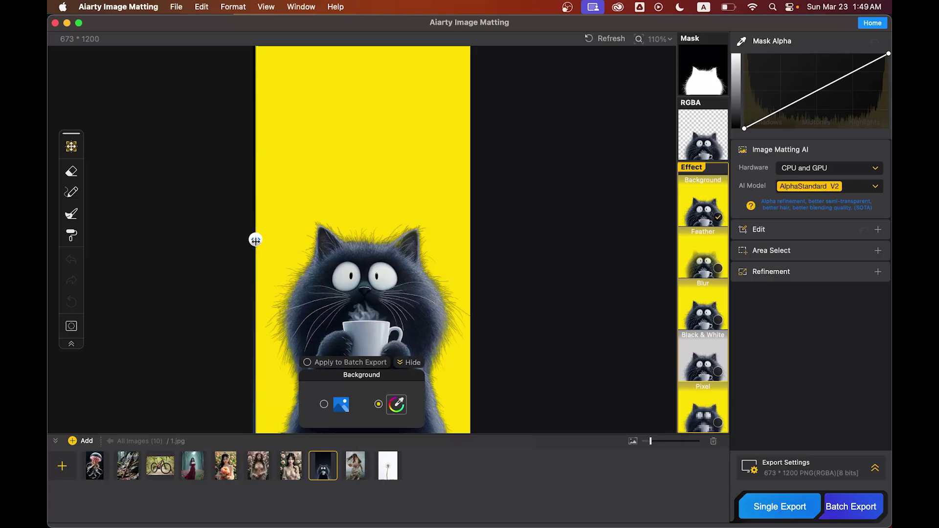
drag(256, 240, 362, 241)
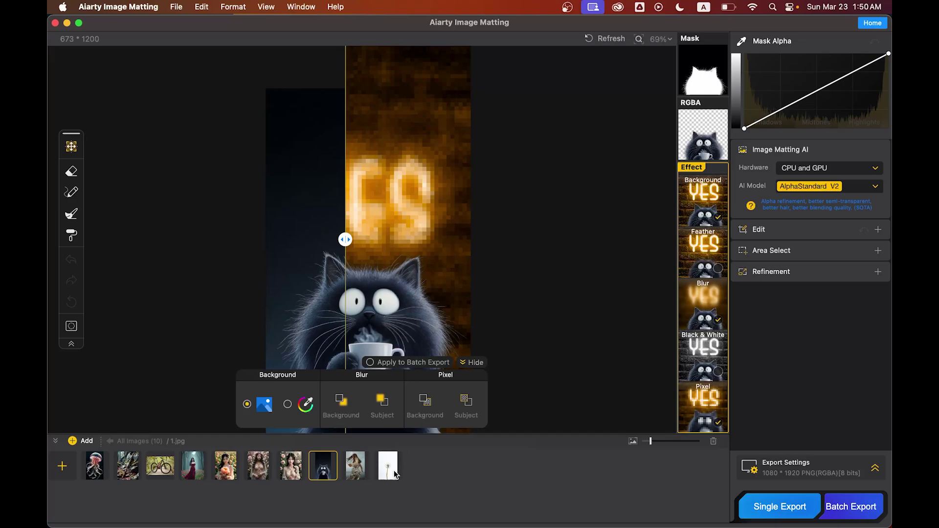
Step: Open the dandelion photo 3.jpg and examine the fine seed head up close
click(392, 468)
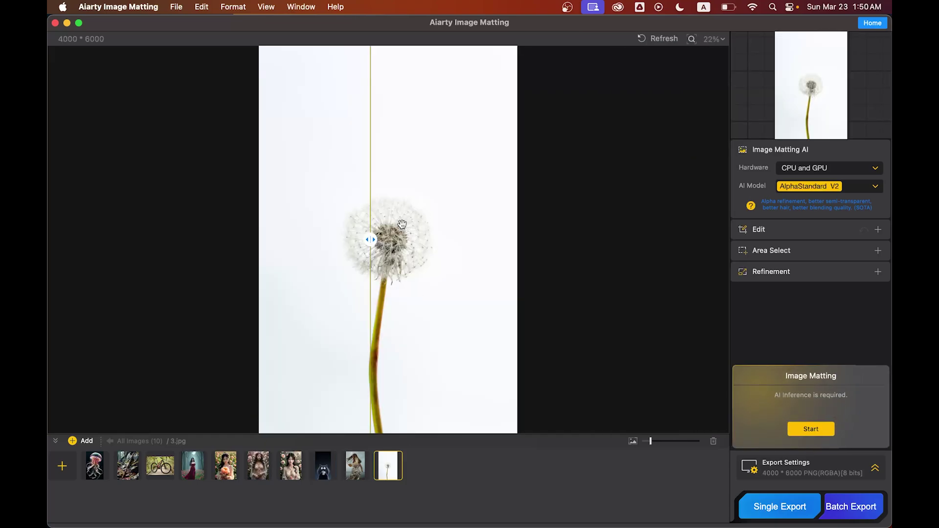
drag(396, 239, 393, 239)
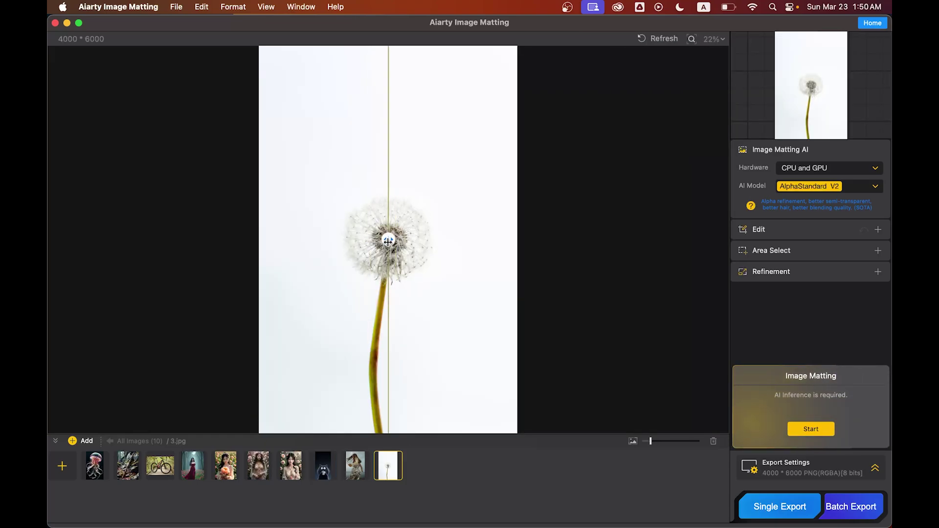
scroll(388, 241, up, 3)
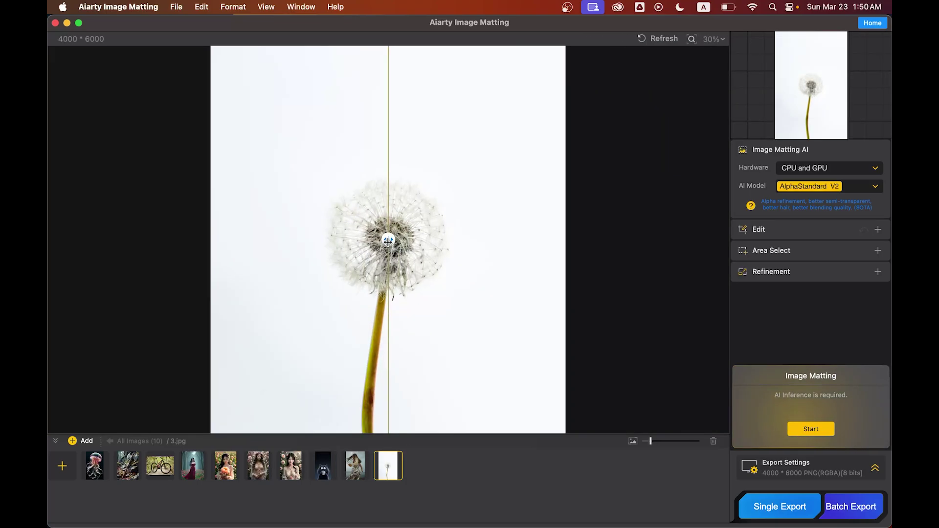
scroll(388, 241, up, 4)
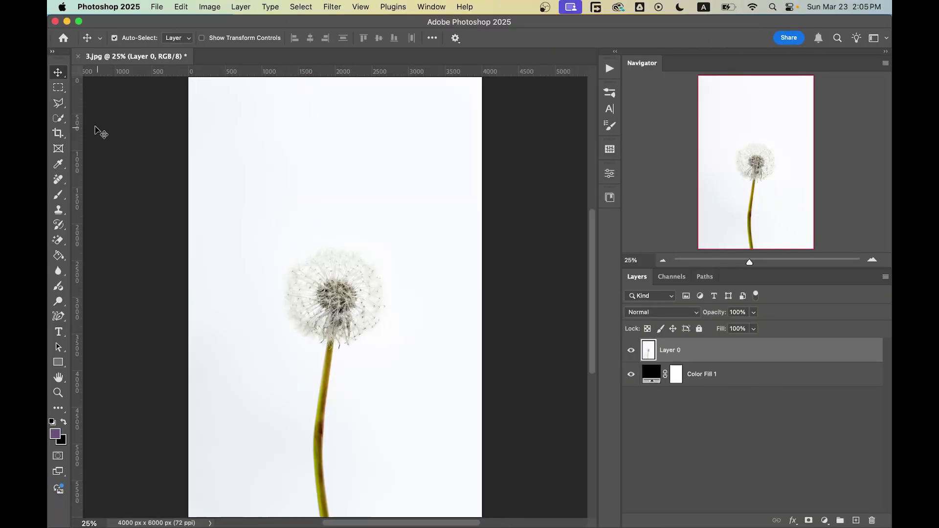
Step: Switch to Photoshop, mask the dandelion on Layer 0 with Select Subject, and inspect the masked seed head up close
key(w)
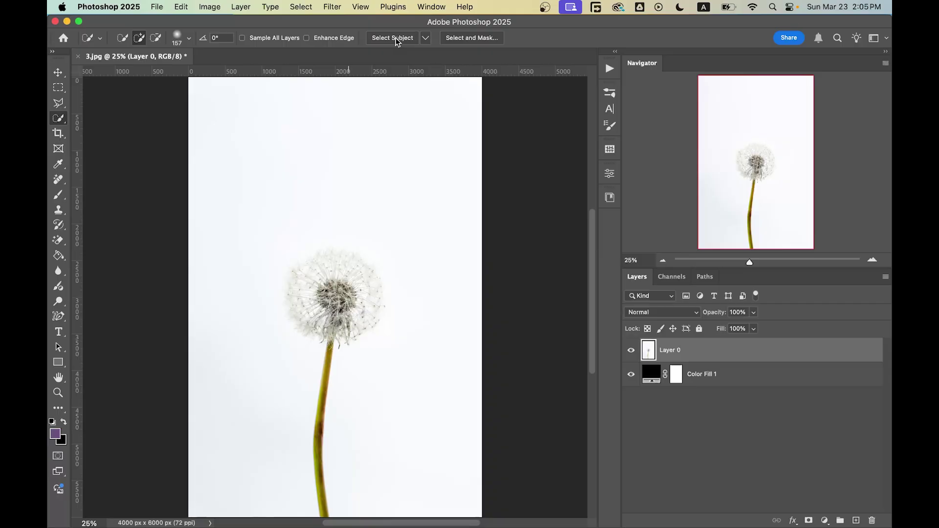
click(396, 39)
click(809, 520)
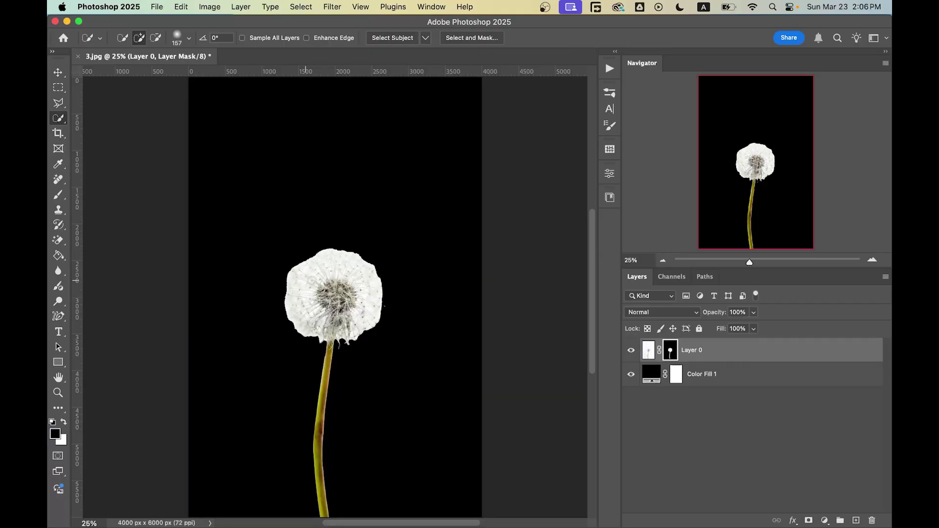
scroll(347, 292, up, 6)
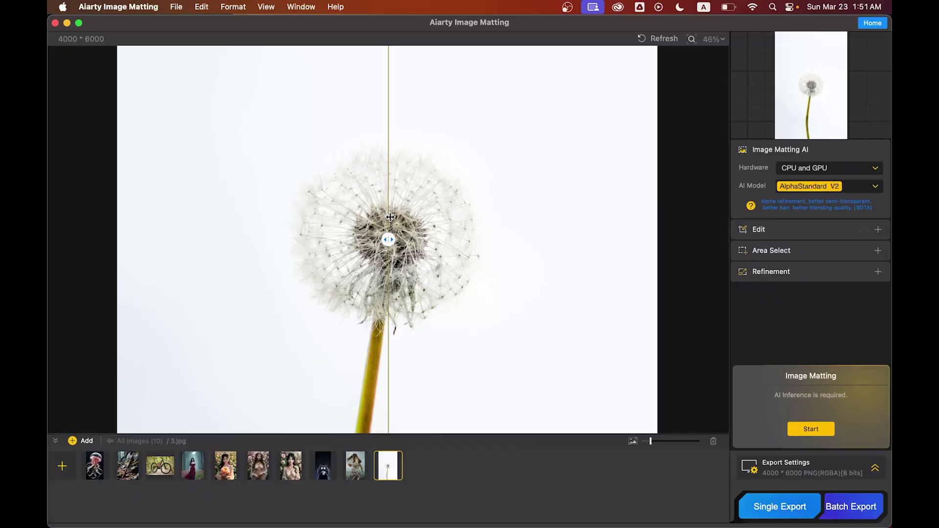
Step: Return to Aiarty Image Matting, run AI matting with AlphaStandard V2 on 3.jpg, and inspect the dandelion cutout against the original
scroll(463, 248, down, 2)
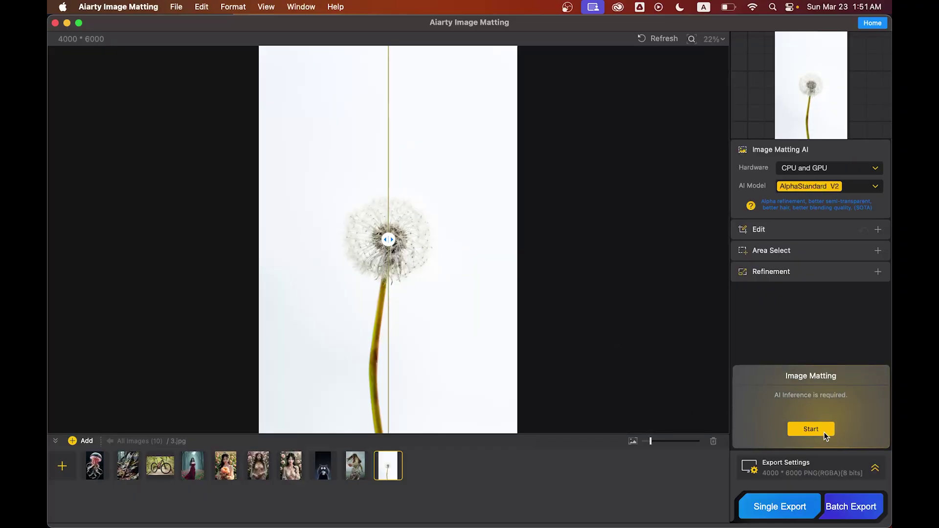
click(810, 430)
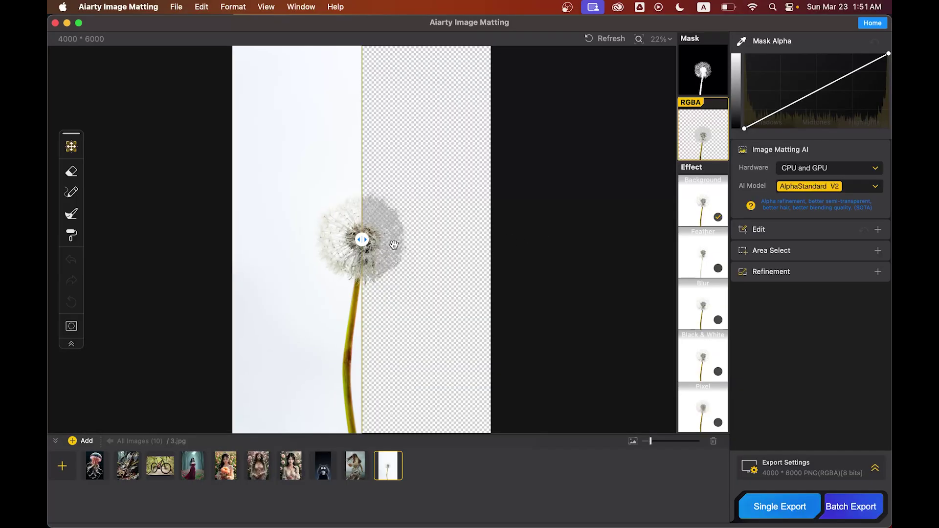
drag(362, 238, 289, 304)
scroll(349, 240, up, 1)
scroll(348, 240, up, 3)
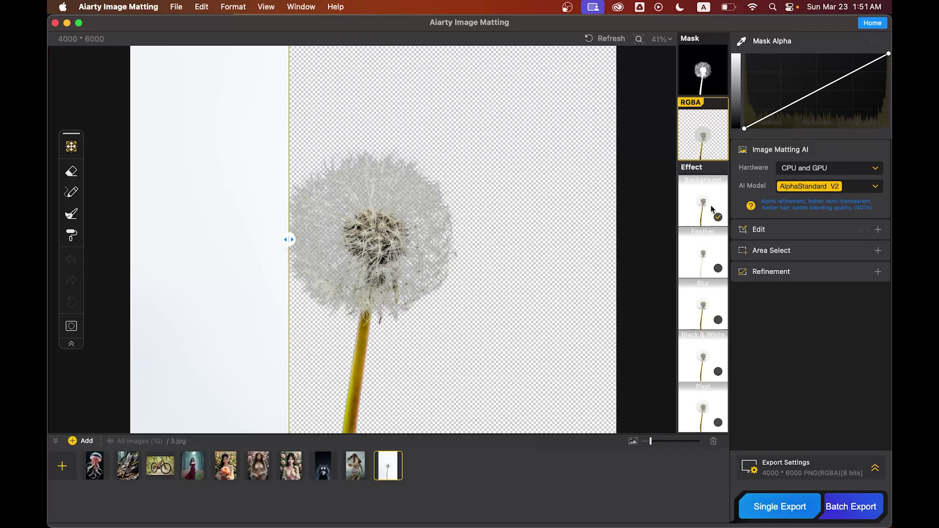
Step: Fill the dandelion's background with light cyan (RGB 192, 241, 245), hide the background options, and inspect the whole seed head up close
click(694, 212)
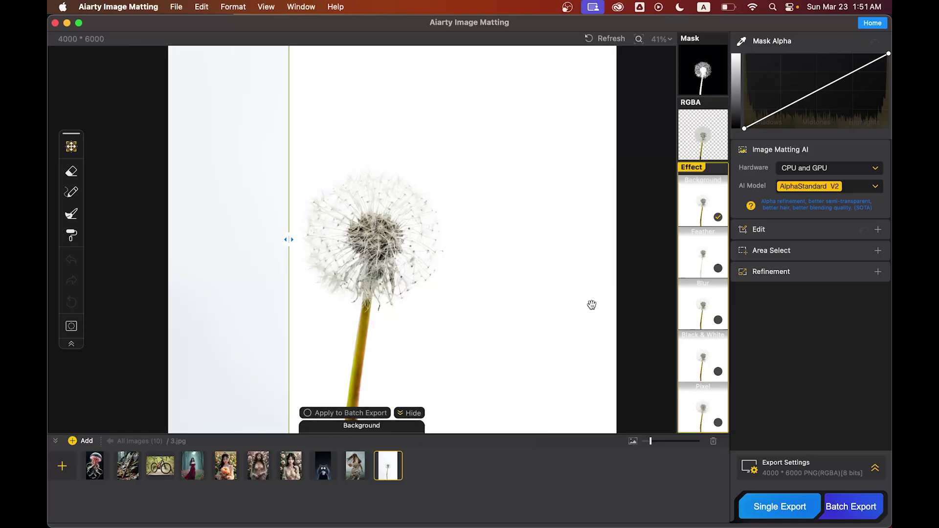
click(397, 405)
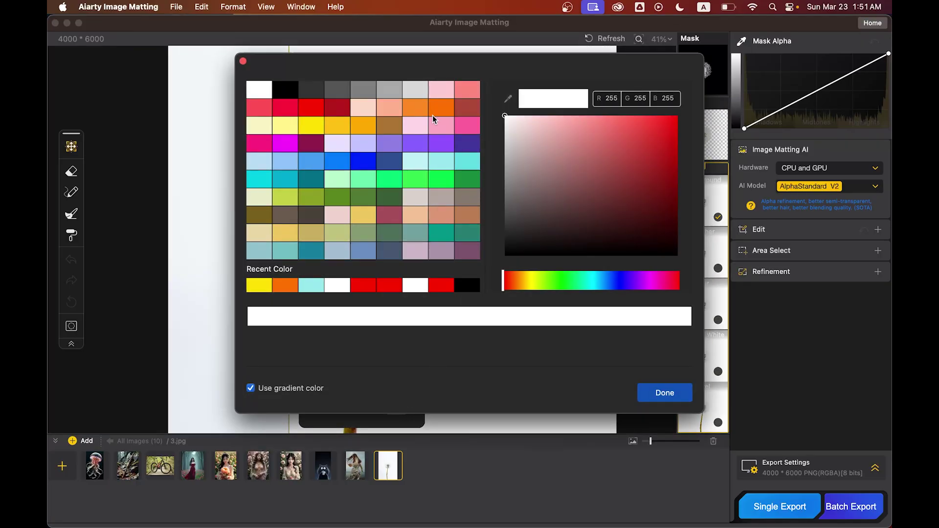
click(420, 165)
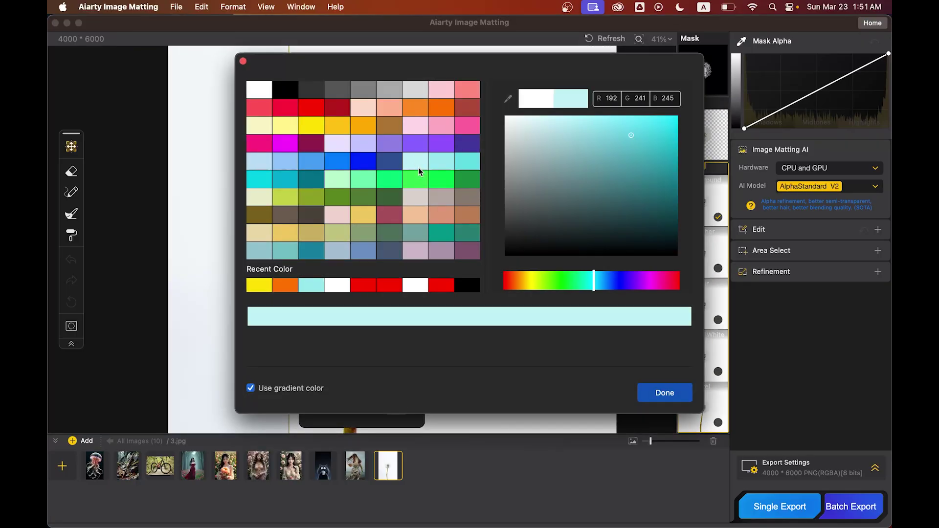
click(678, 395)
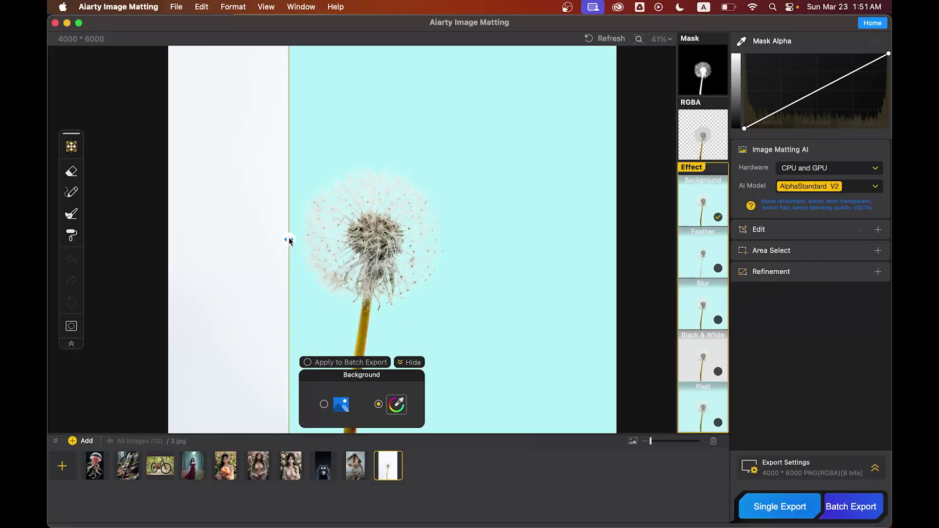
click(407, 362)
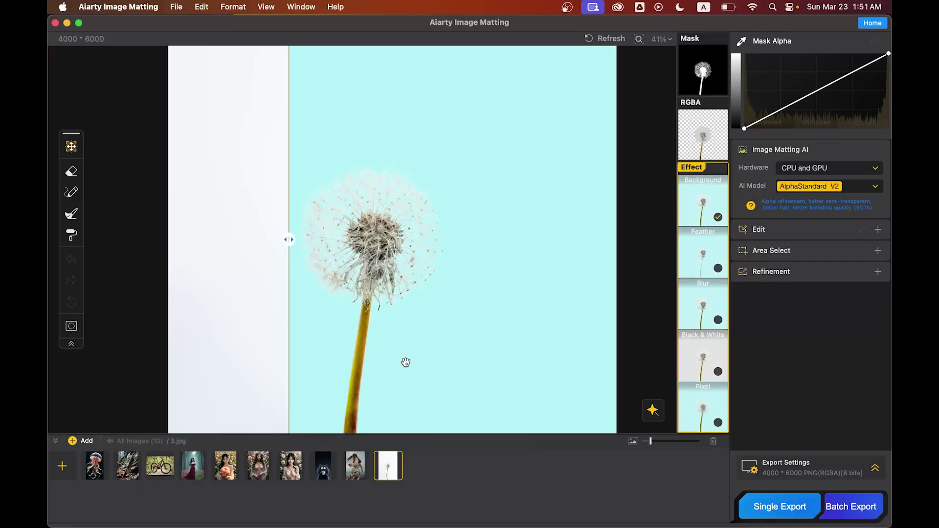
drag(289, 238, 198, 249)
scroll(238, 240, up, 3)
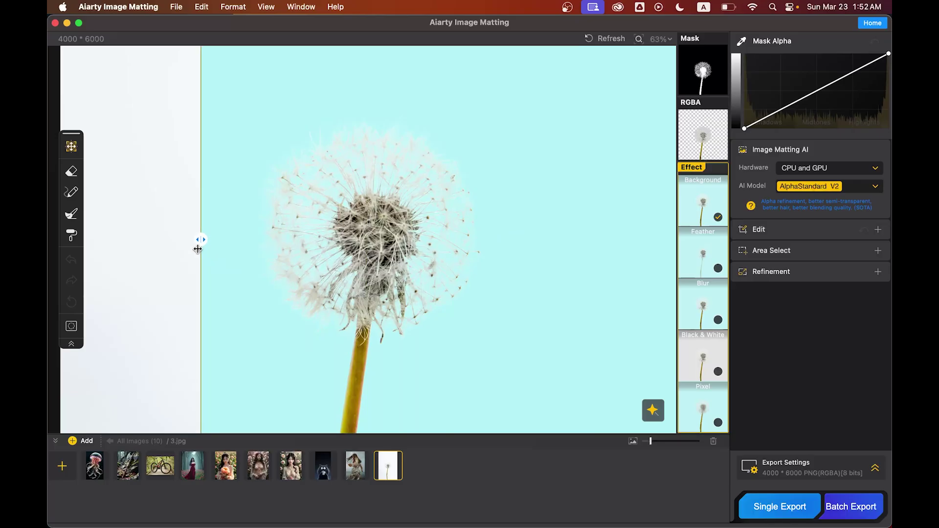
Step: Review the Refinement options, the Move modes, and the parameters of the Eraser, Brush and Burn tools for manual mask editing
click(878, 272)
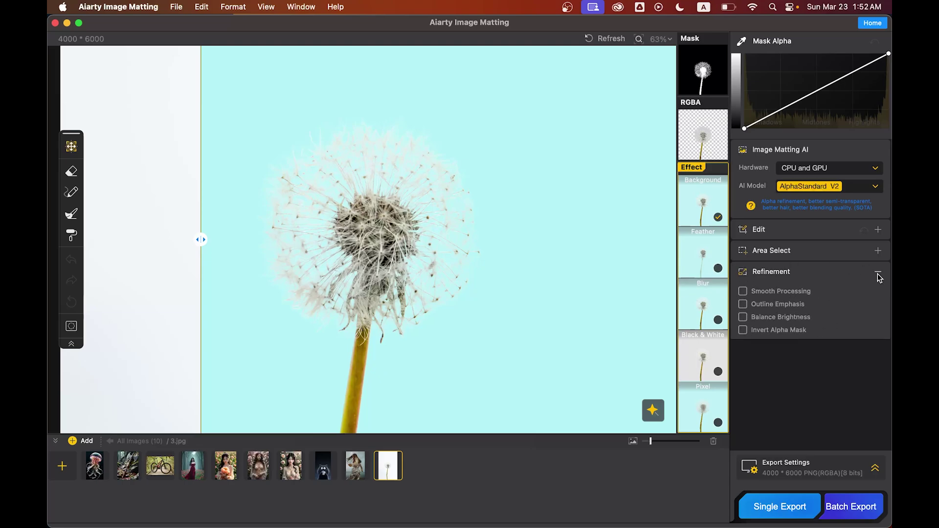
click(878, 274)
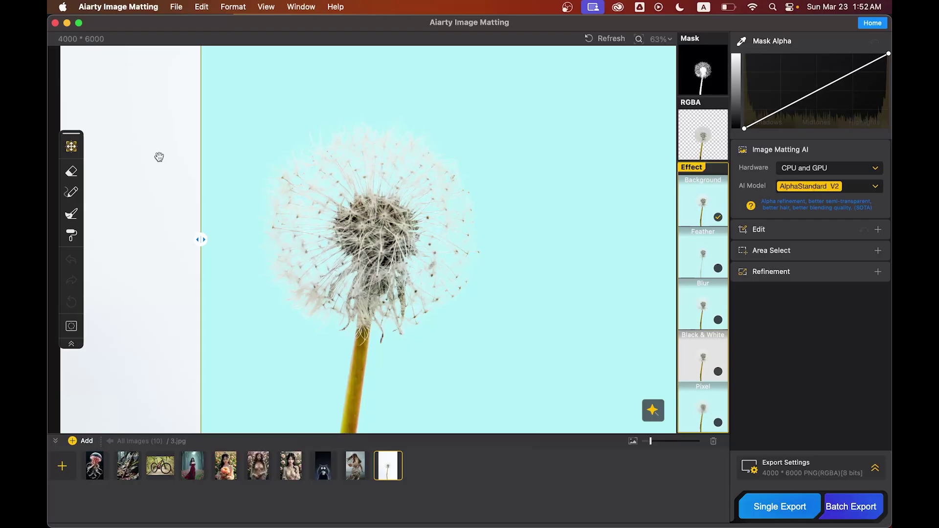
click(72, 147)
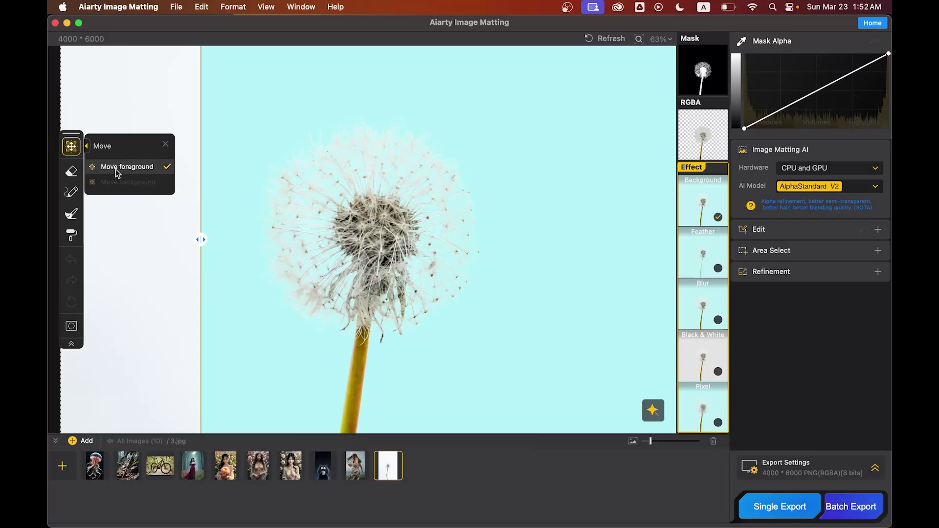
click(72, 172)
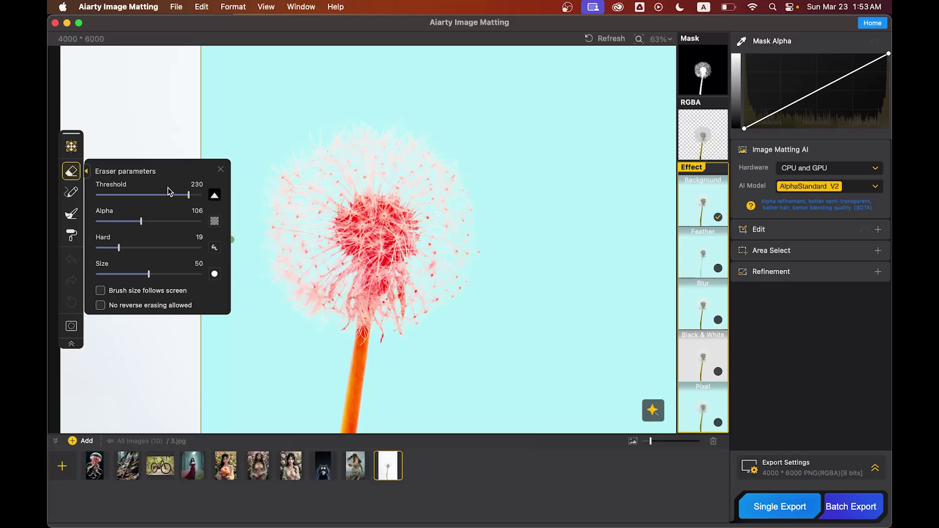
click(72, 194)
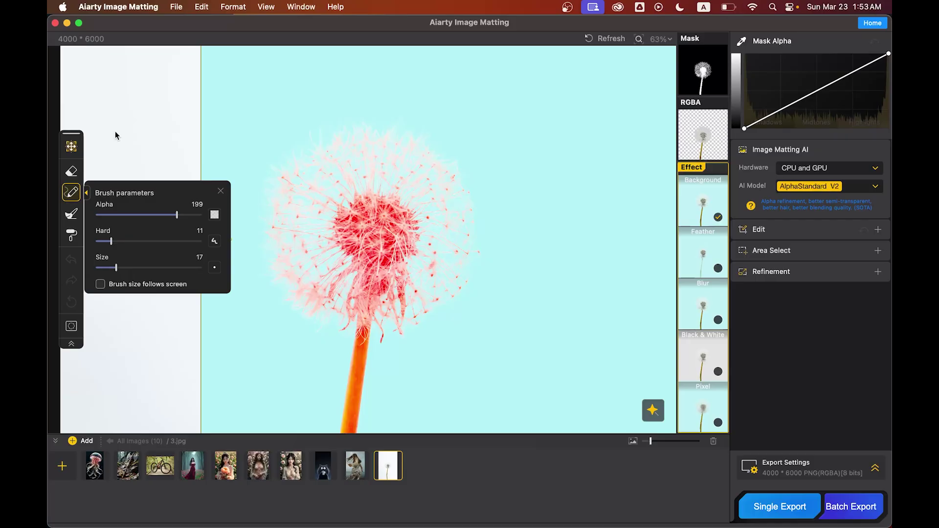
click(74, 216)
click(73, 236)
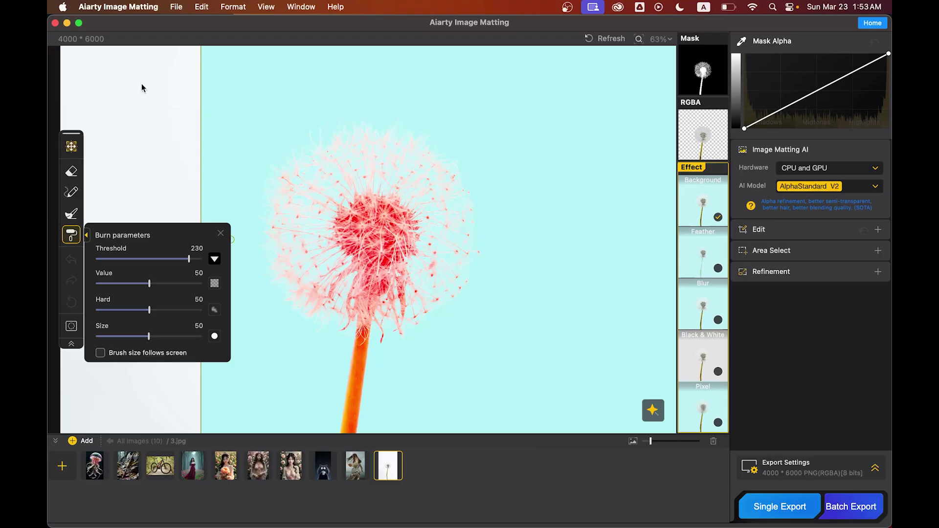
key(Escape)
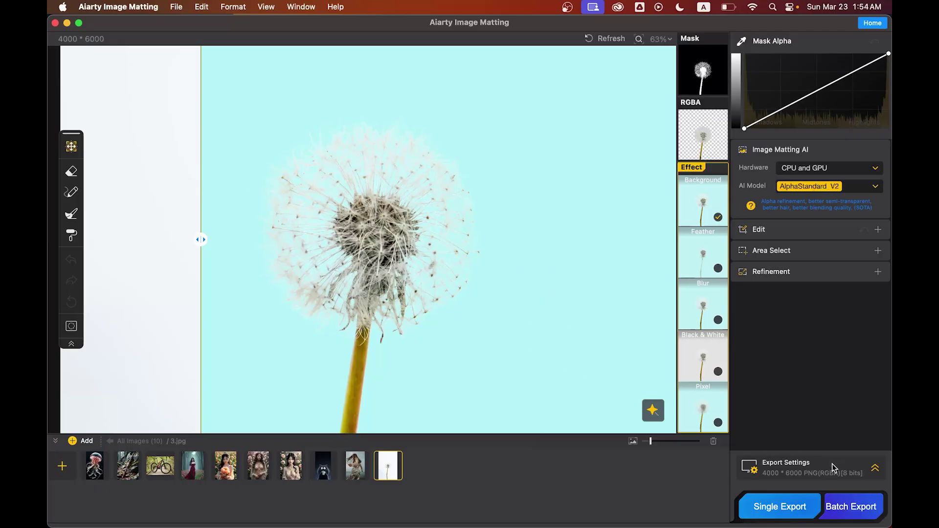
Step: Check the export settings and export only the dandelion image as PNG (RGBA)[8 bits] at level 3
click(875, 469)
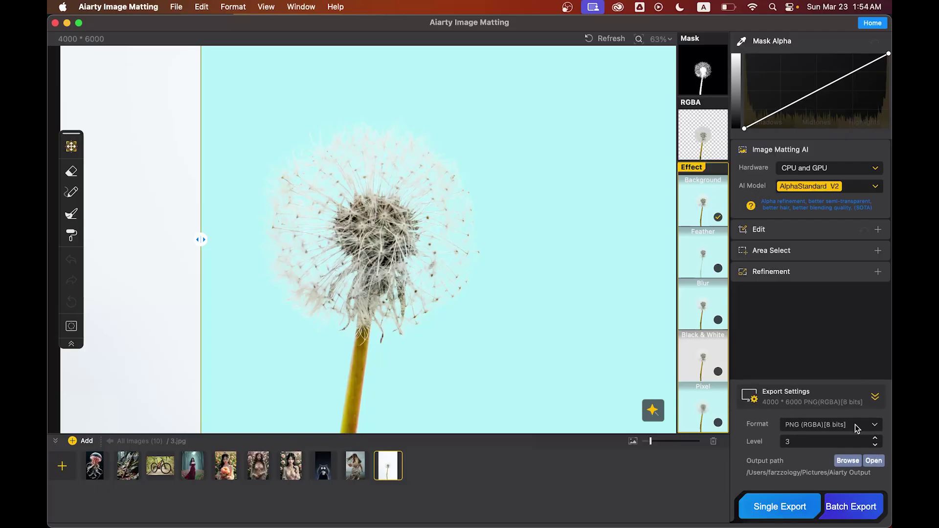
click(874, 425)
click(873, 426)
click(779, 506)
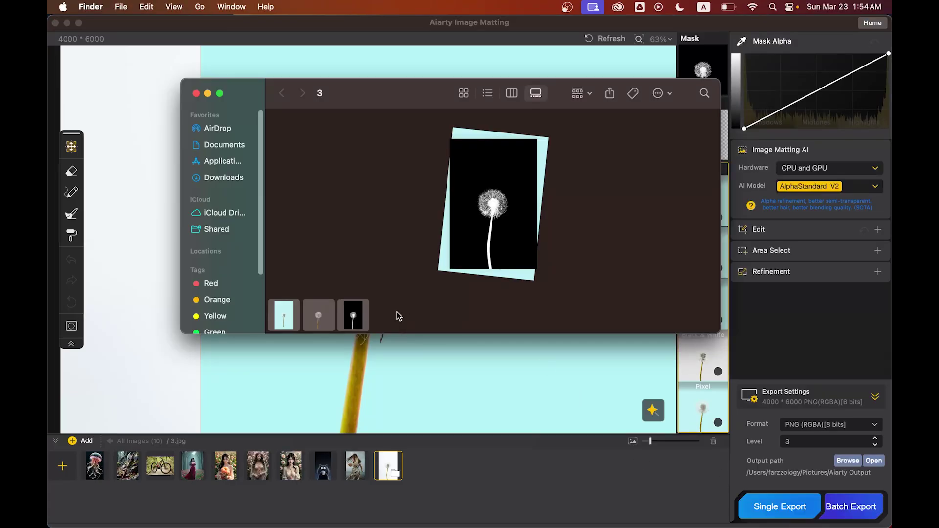
Step: Preview the exported dandelion files in Finder: the cyan-background version, the transparent subject and the black-and-white mask
click(398, 313)
click(288, 314)
click(316, 317)
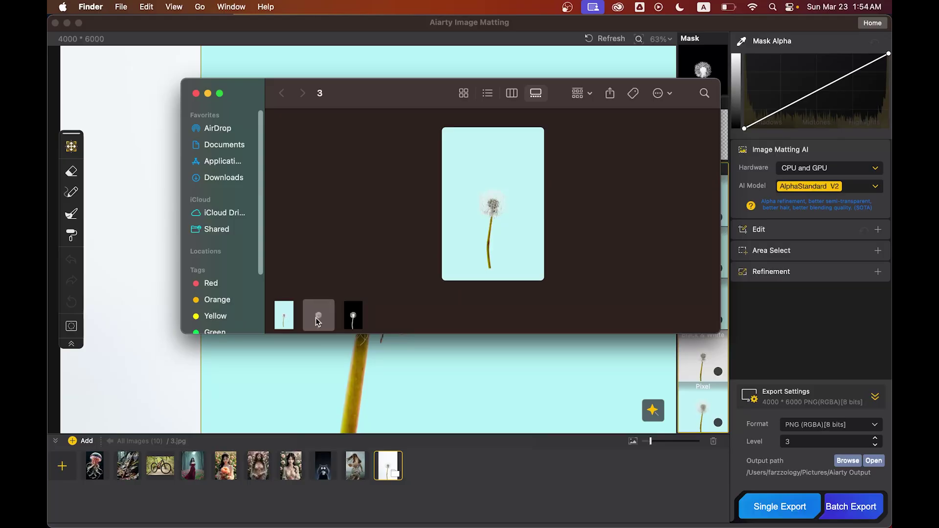
click(354, 321)
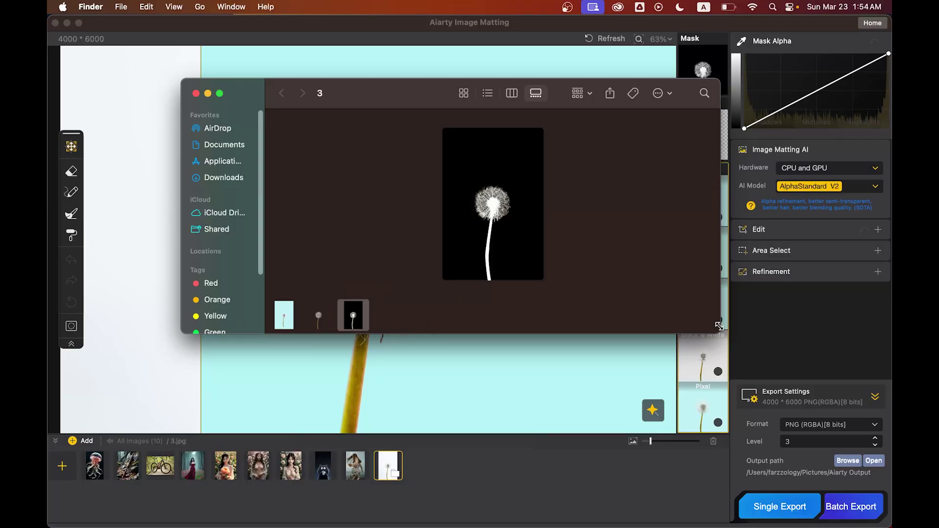
Step: Enlarge the Finder window and compare the transparent cutout 3_attr1_subject.png with the exported mask at a larger preview size
drag(719, 332, 799, 455)
click(319, 434)
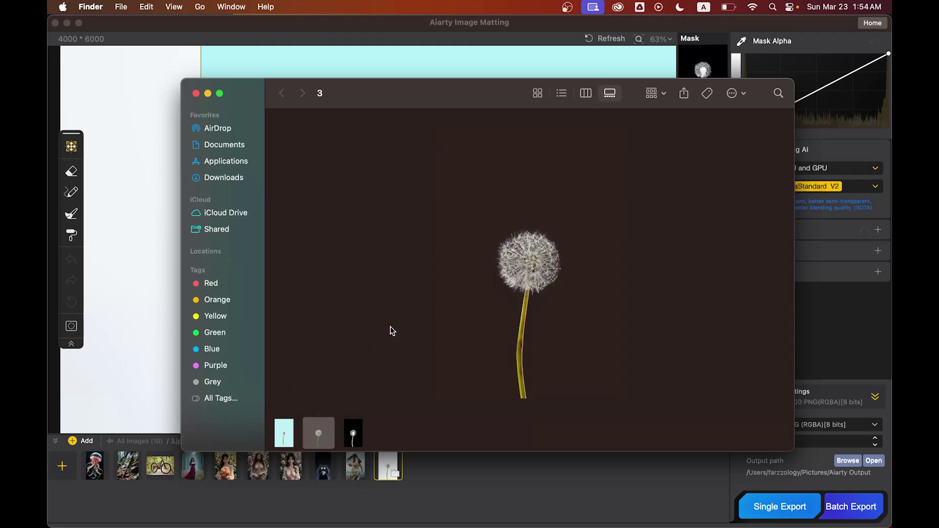
click(353, 433)
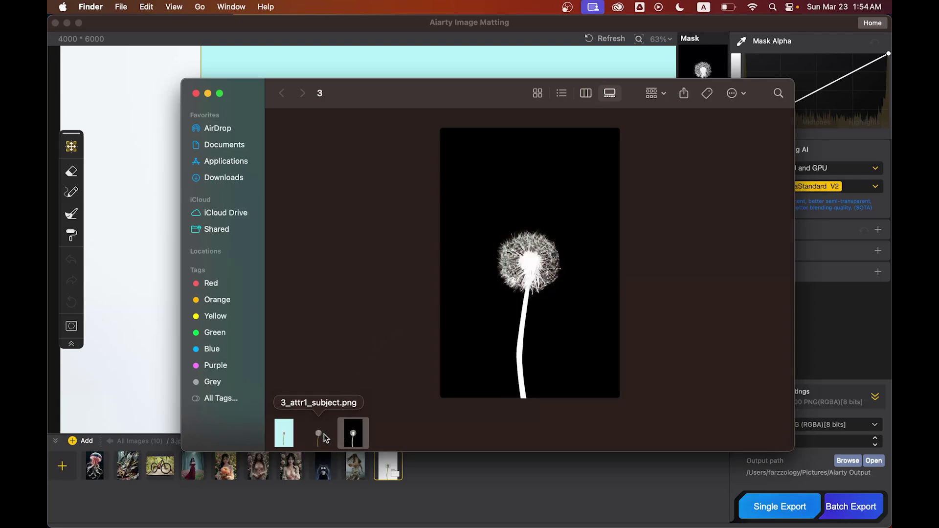
click(319, 435)
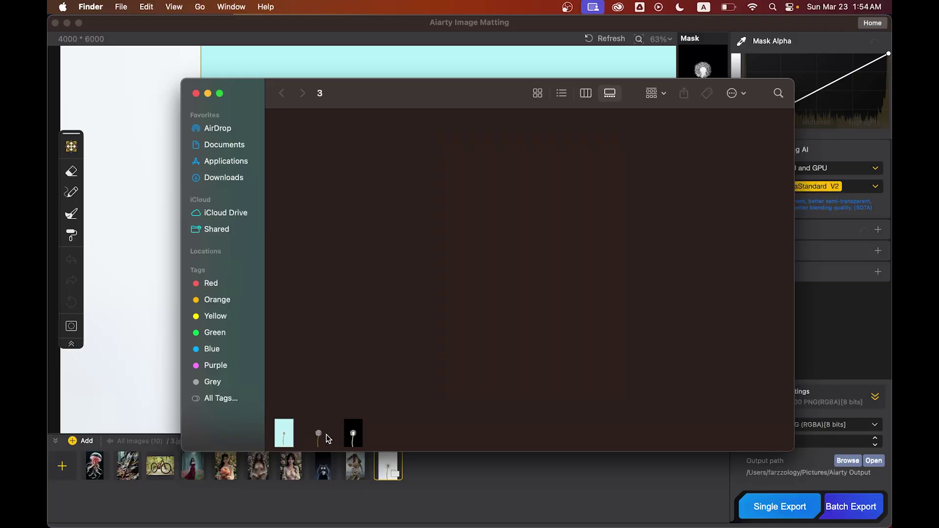